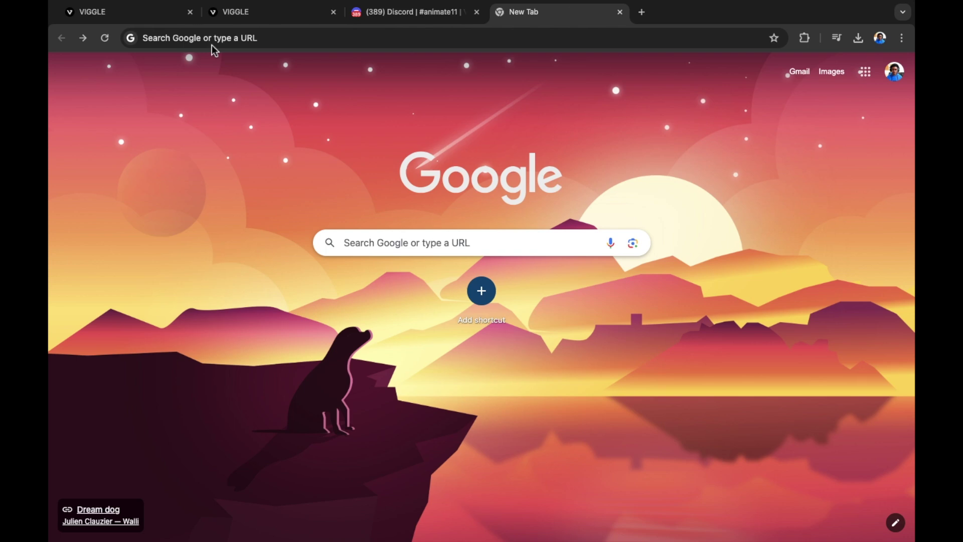
Search Google for 'viggle ai' by picking it from the autocomplete suggestions.
{"action": "left_click", "coordinate": [353, 242]}
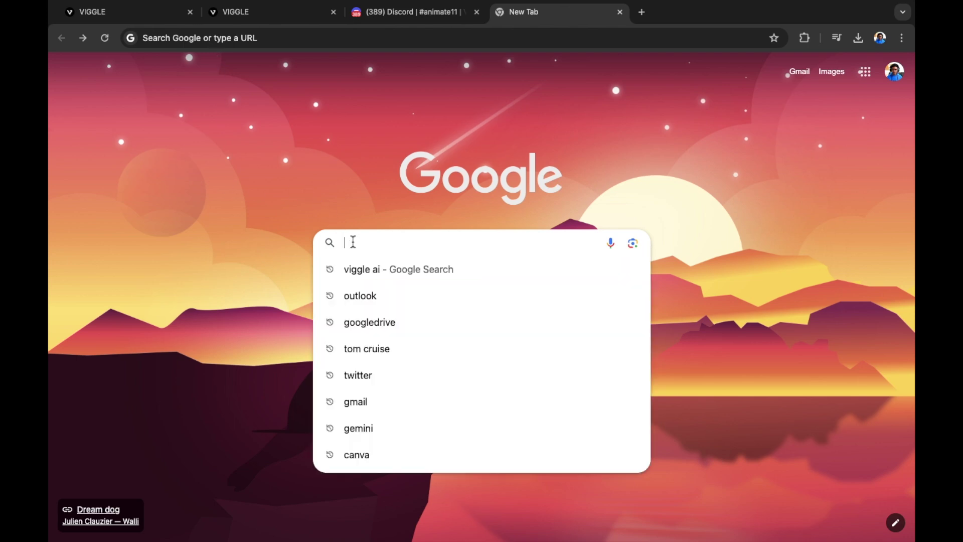
{"action": "type", "text": "viggl"}
{"action": "left_click", "coordinate": [388, 270]}
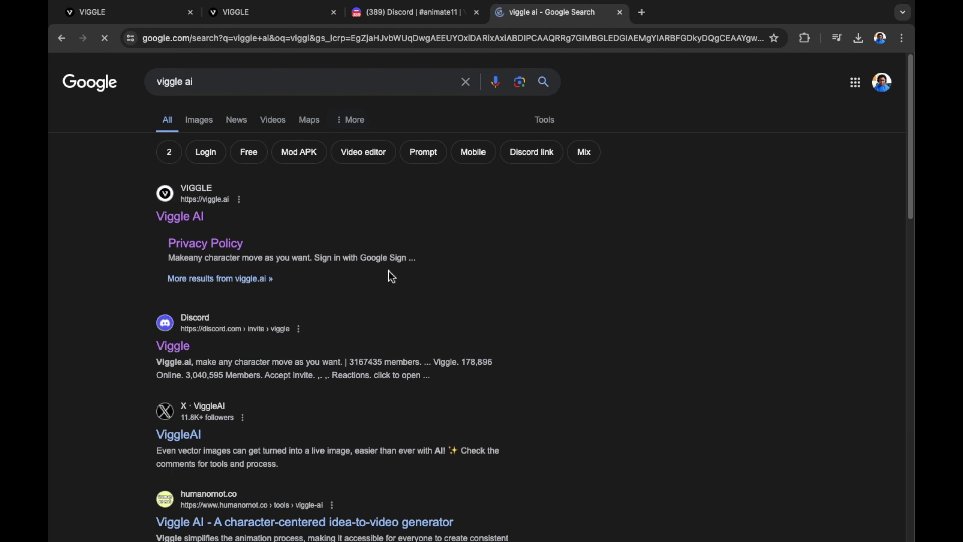
Open the official Viggle AI site and join the web beta to reach viggle.ai/create.
{"action": "left_click", "coordinate": [193, 224]}
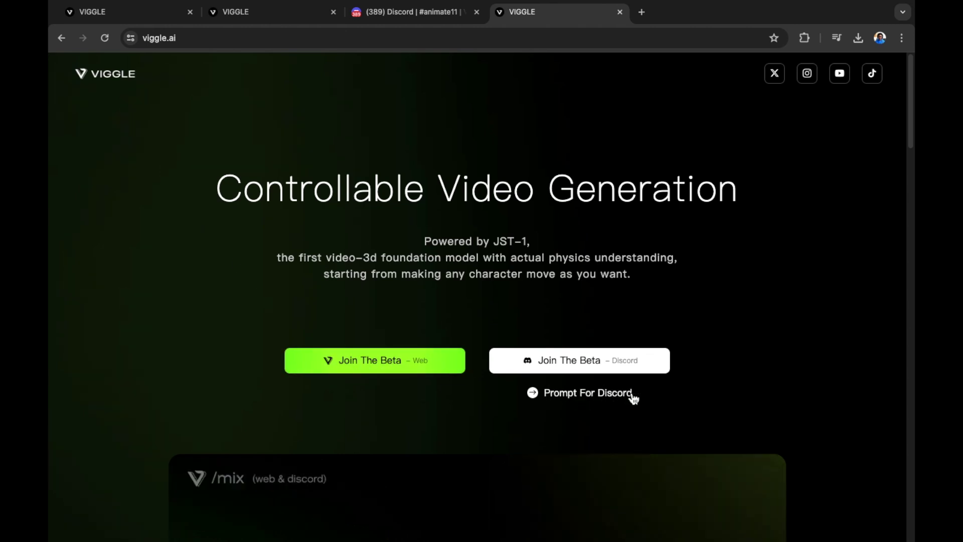
{"action": "left_click", "coordinate": [382, 373]}
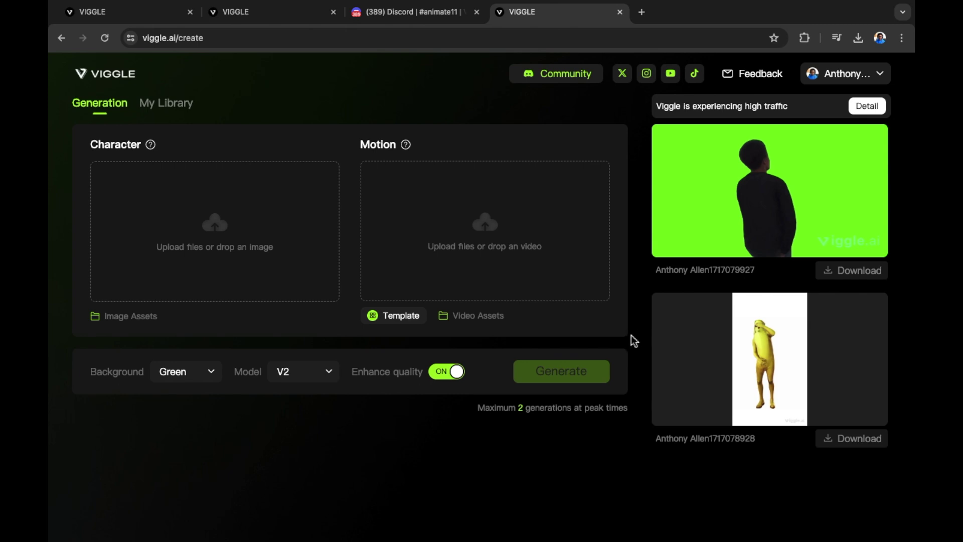
Upload cuddle.png, the pink bear skin image, into the Character slot.
{"action": "mouse_move", "coordinate": [653, 370]}
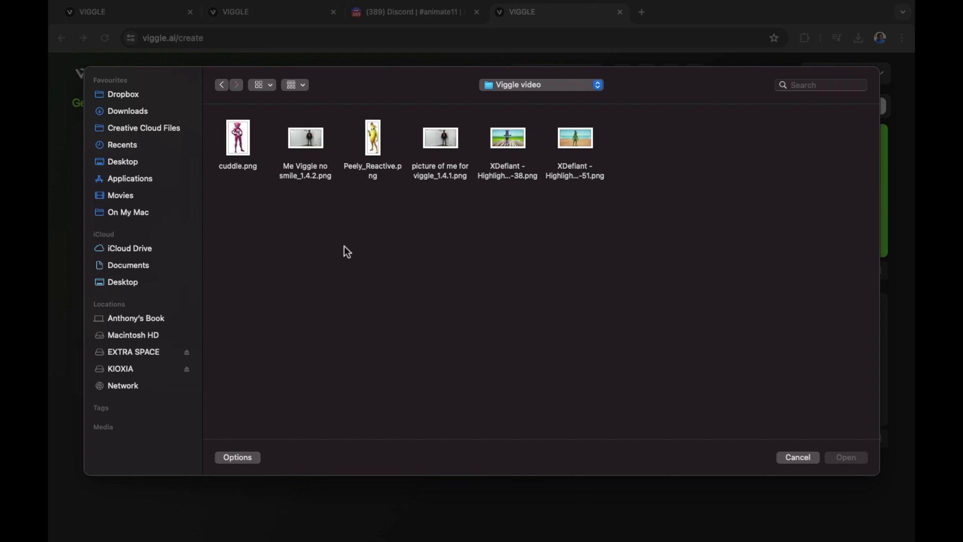
{"action": "left_click", "coordinate": [241, 146]}
{"action": "double_click", "coordinate": [241, 146]}
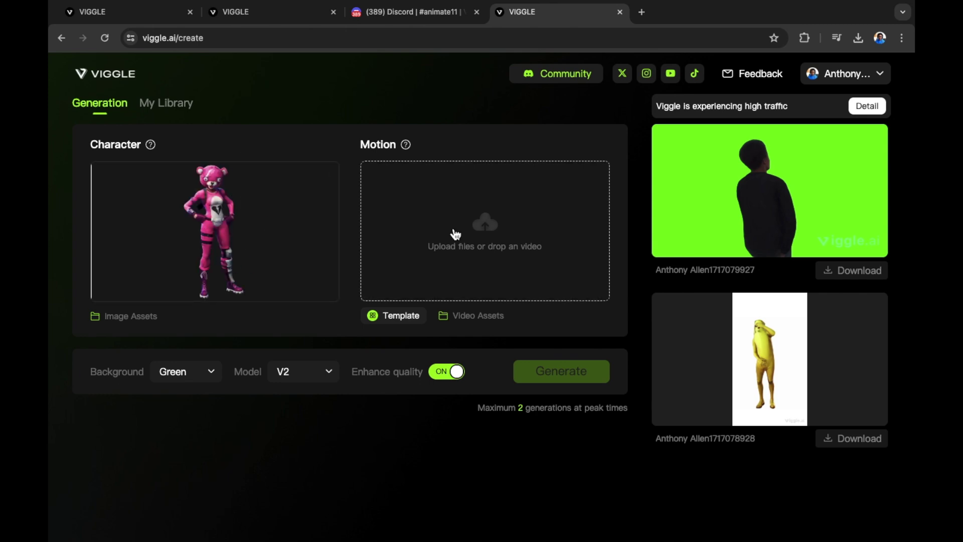
Upload the Conor McGregor UFC mp4 from Downloads into the Motion slot.
{"action": "left_click", "coordinate": [445, 273]}
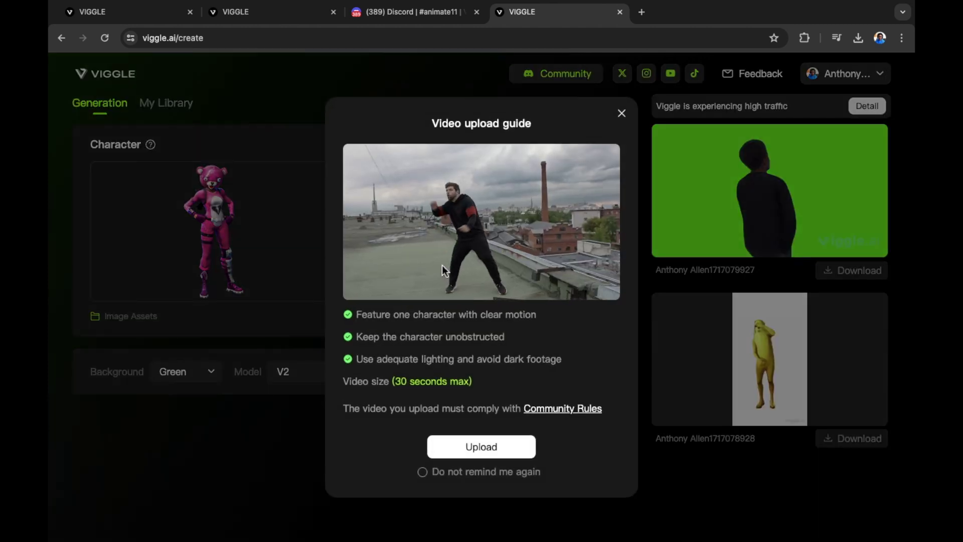
{"action": "left_click", "coordinate": [489, 447]}
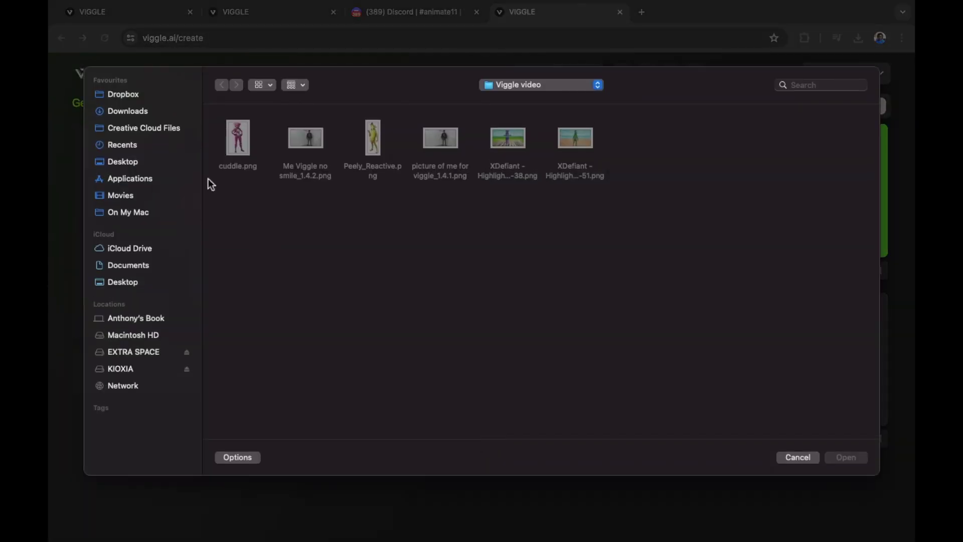
{"action": "left_click", "coordinate": [134, 114]}
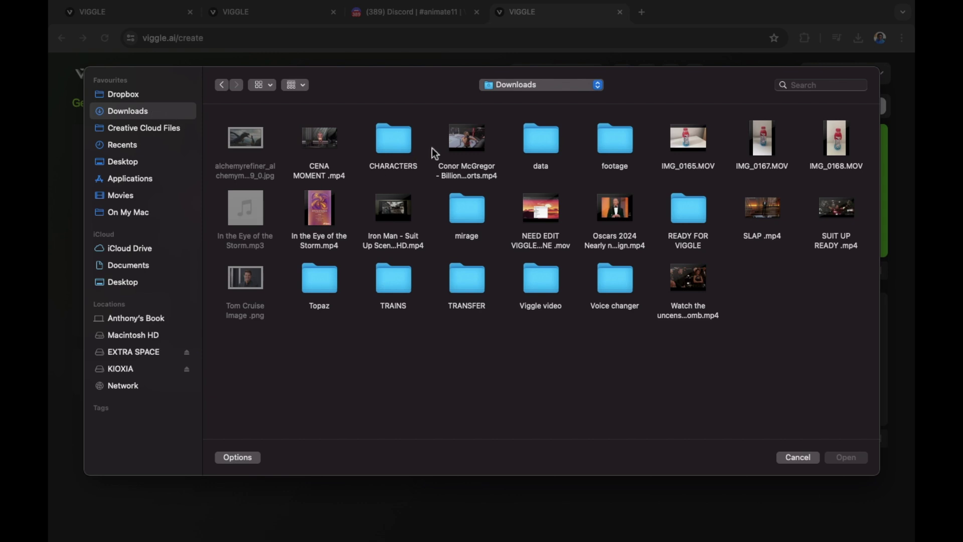
{"action": "double_click", "coordinate": [456, 144]}
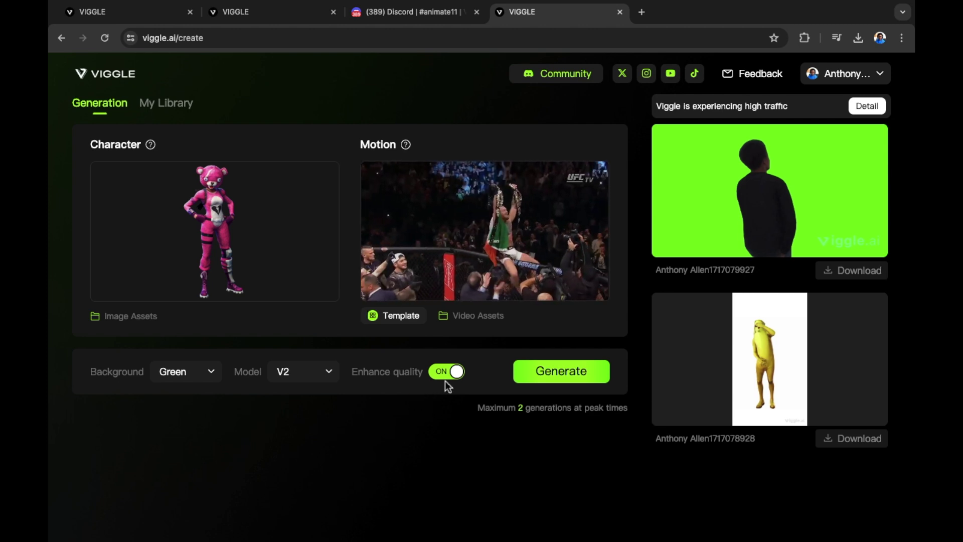
{"action": "left_click", "coordinate": [546, 377]}
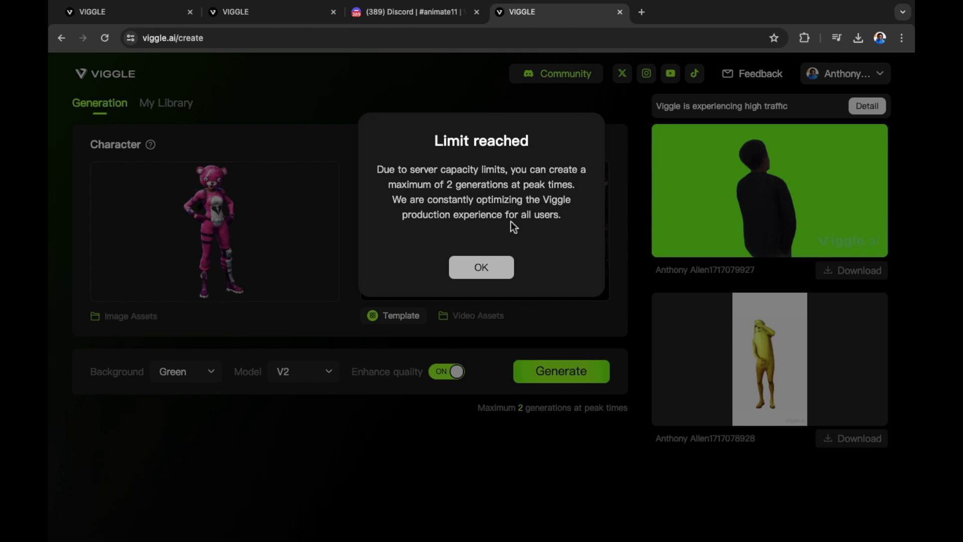
{"action": "left_click", "coordinate": [487, 279]}
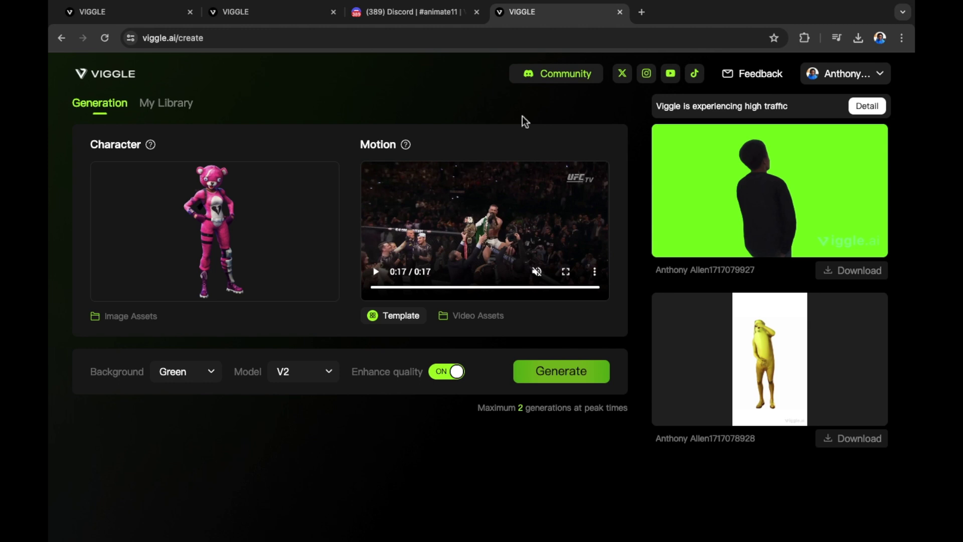
Switch to the Discord tab and open the Viggle server's animate14 channel.
{"action": "left_click", "coordinate": [395, 14]}
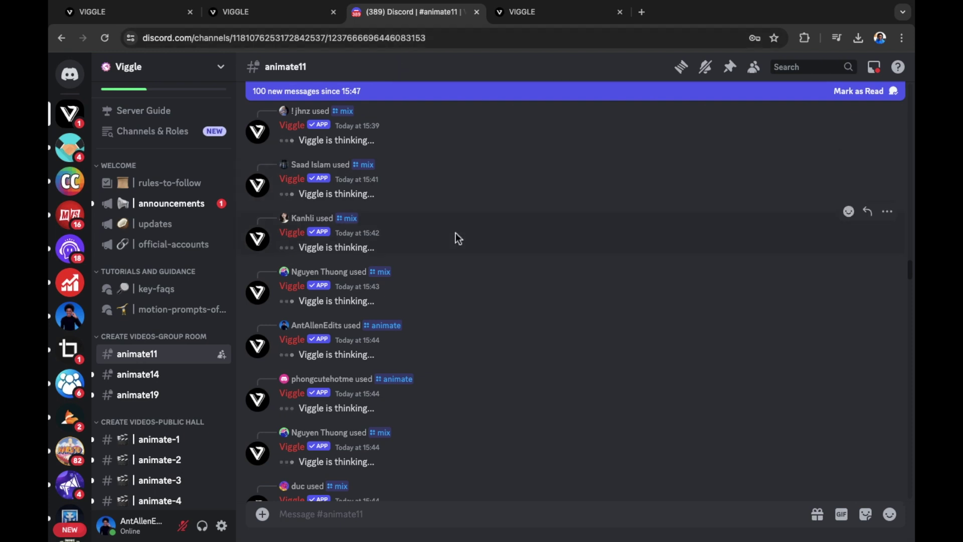
{"action": "scroll", "coordinate": [456, 233], "scroll_direction": "up", "scroll_amount": 8}
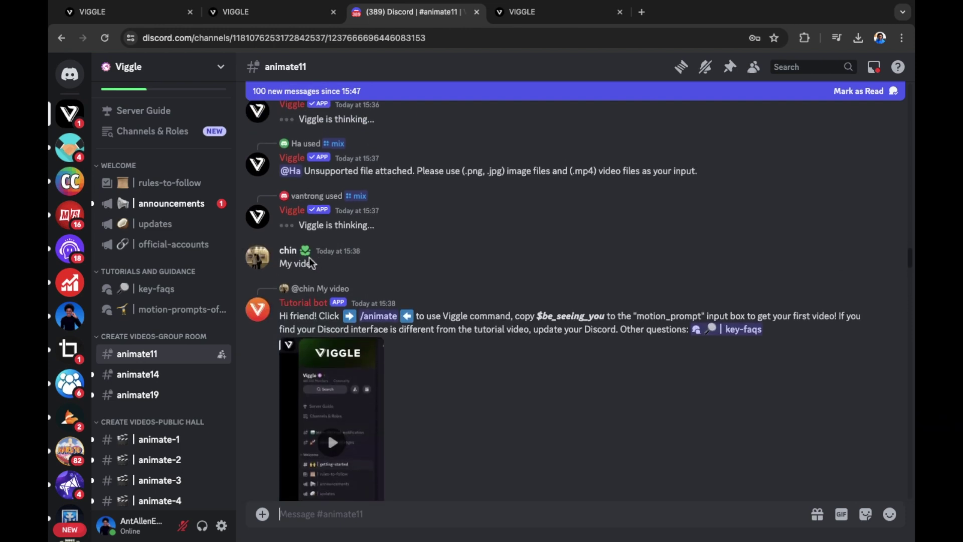
{"action": "scroll", "coordinate": [311, 262], "scroll_direction": "up", "scroll_amount": 1}
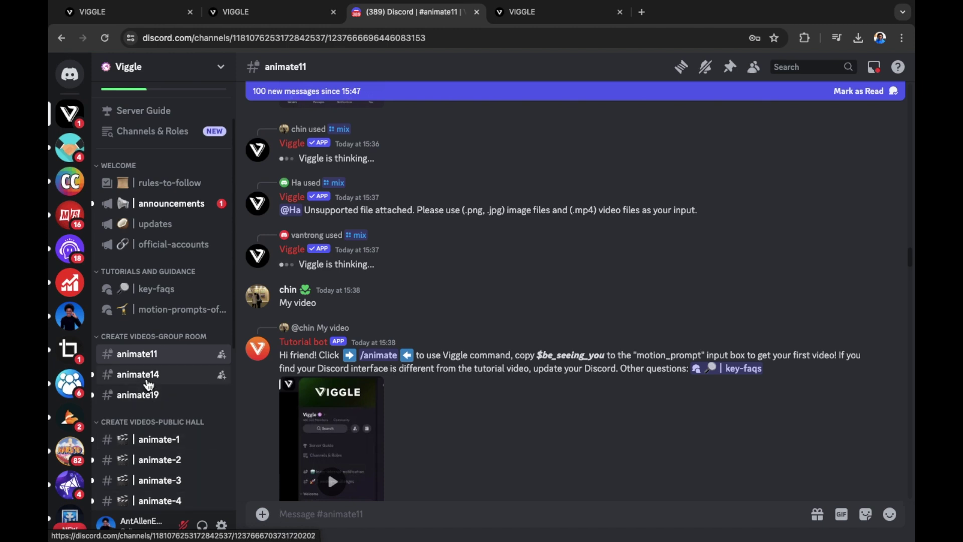
{"action": "left_click", "coordinate": [149, 385]}
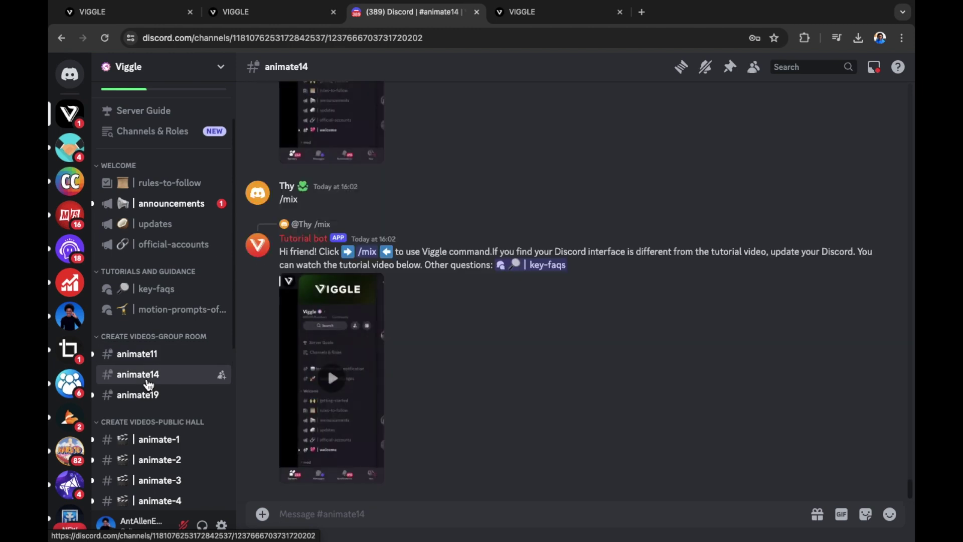
Type a slash in animate14's message box to view the commands, then clear it.
{"action": "left_click", "coordinate": [319, 519]}
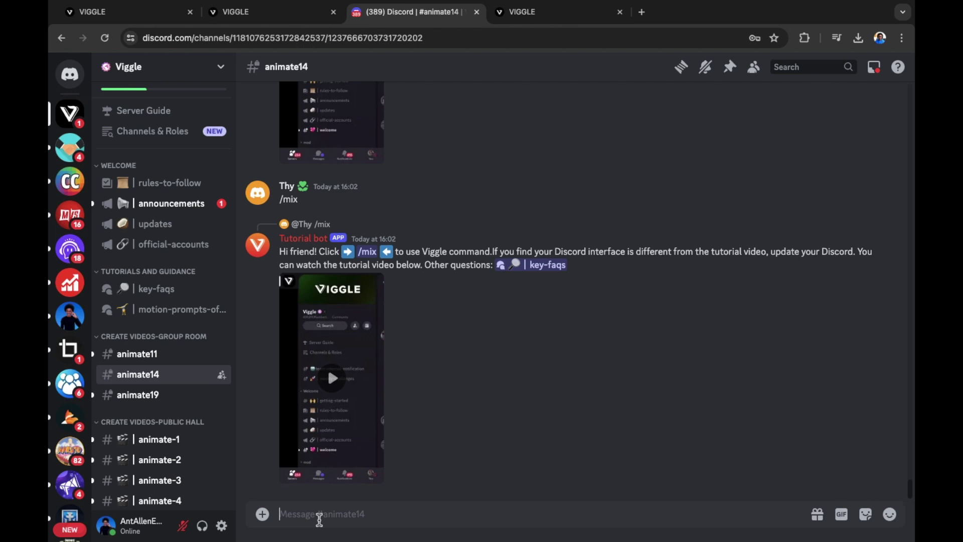
{"action": "type", "text": "/"}
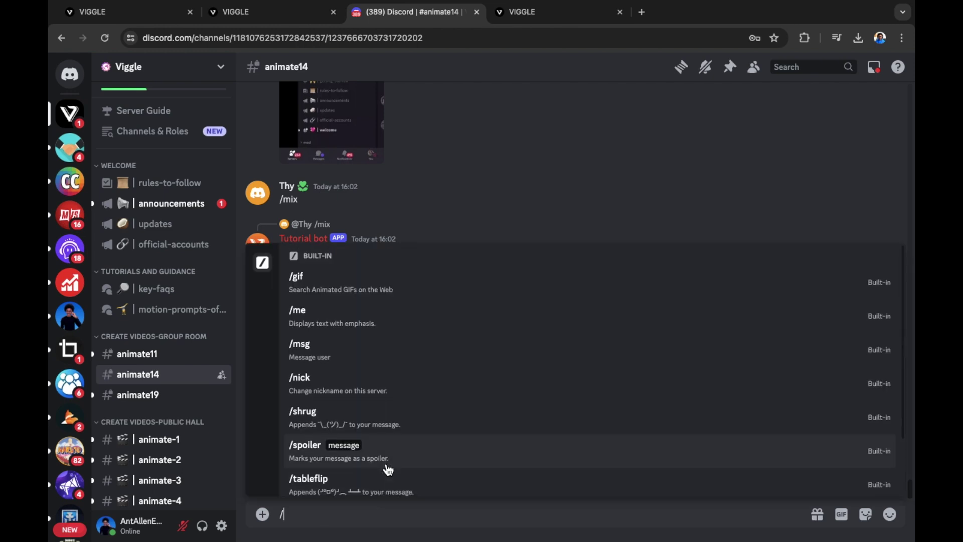
{"action": "scroll", "coordinate": [388, 470], "scroll_direction": "down", "scroll_amount": 1}
{"action": "scroll", "coordinate": [388, 470], "scroll_direction": "up", "scroll_amount": 1}
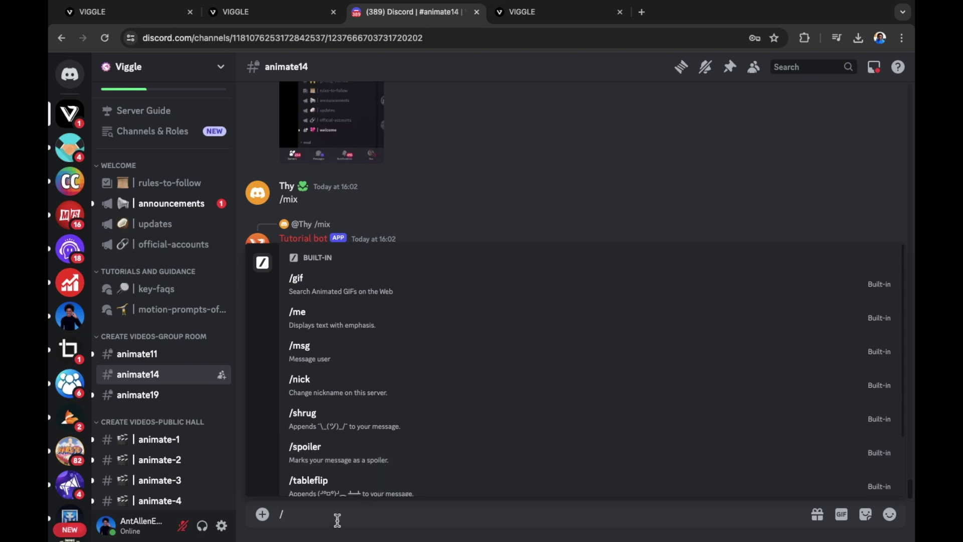
{"action": "key", "text": "BackSpace"}
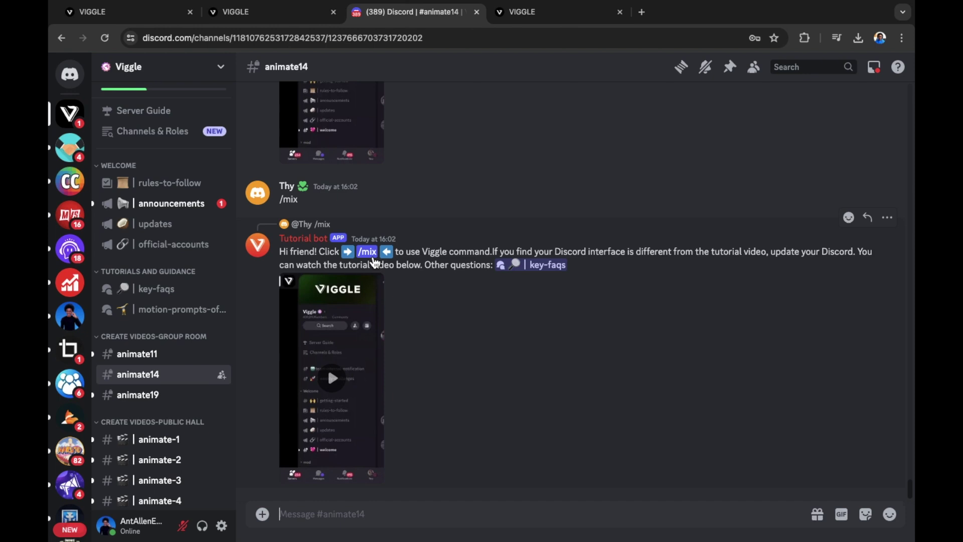
Start /mix with cuddle.png as the character and CENA MOMENT .mp4 as the motion video.
{"action": "left_click", "coordinate": [374, 261]}
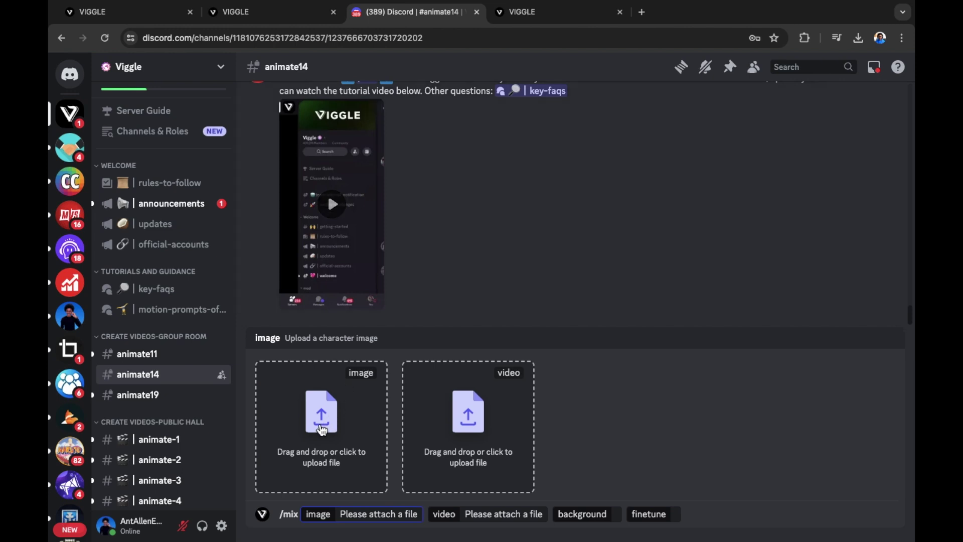
{"action": "left_click", "coordinate": [323, 431]}
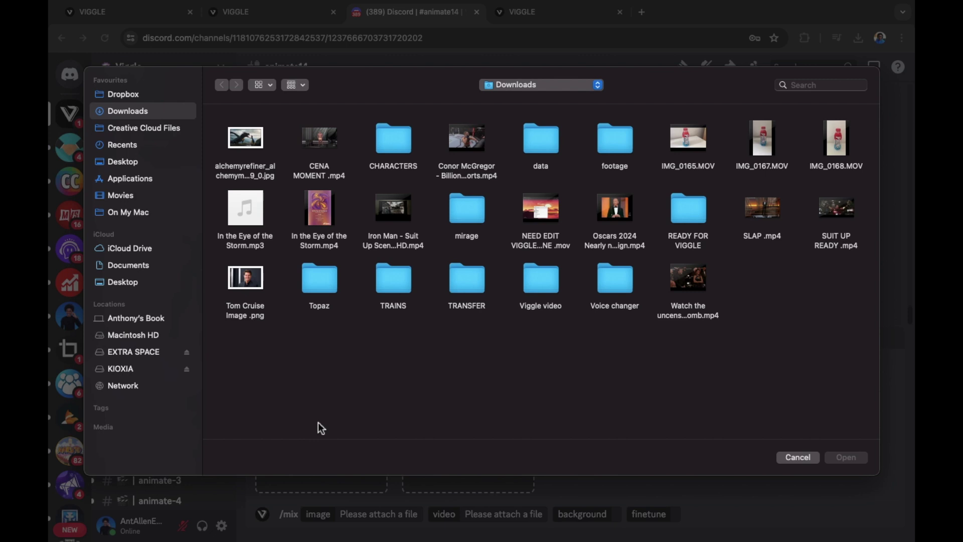
{"action": "double_click", "coordinate": [685, 215]}
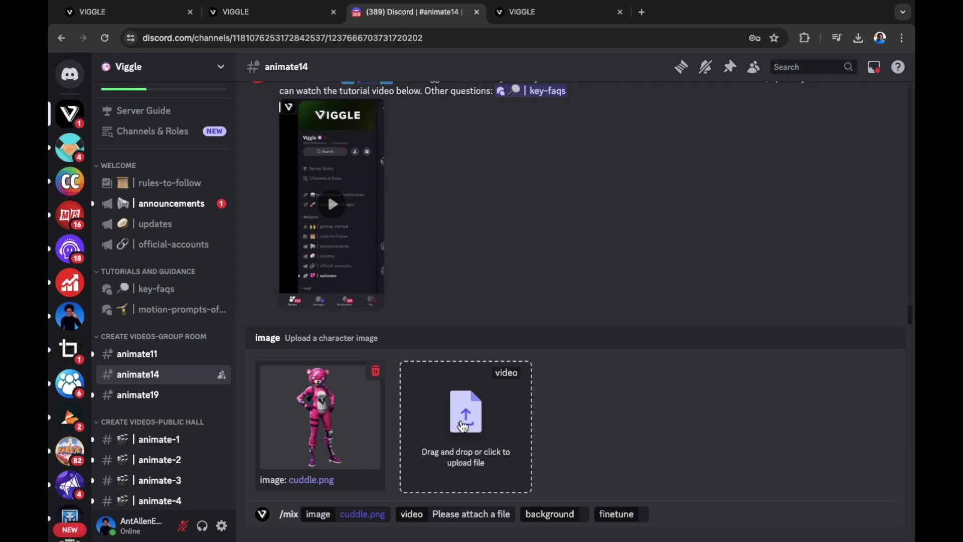
{"action": "left_click", "coordinate": [464, 426]}
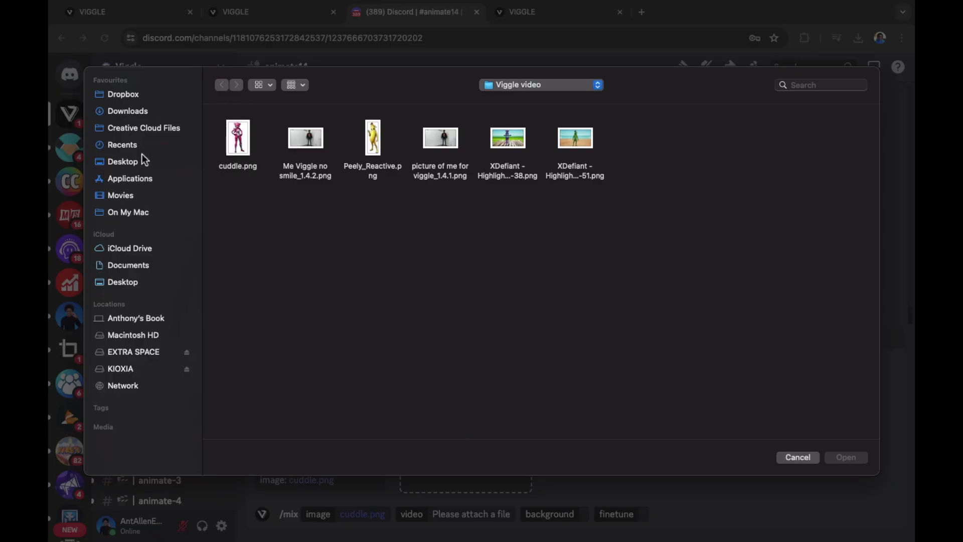
{"action": "left_click", "coordinate": [135, 111]}
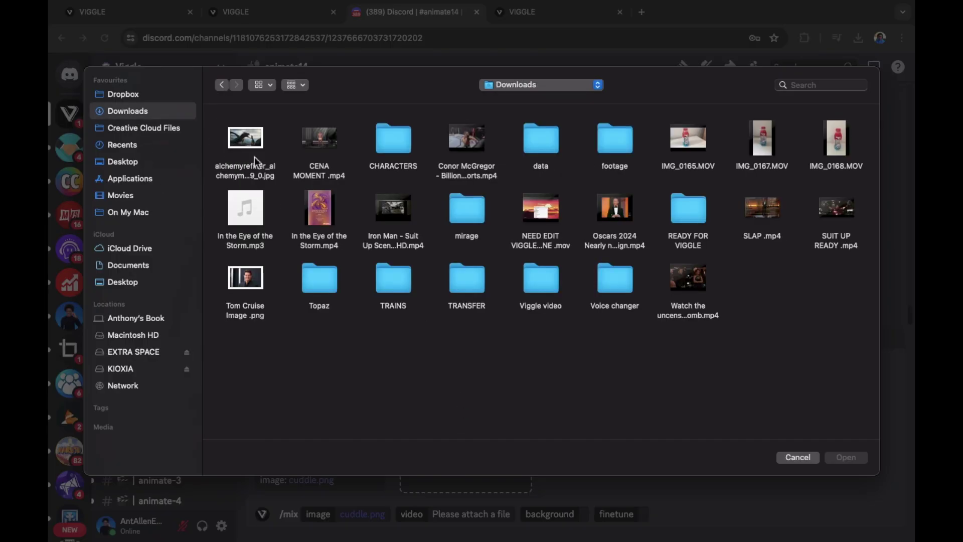
{"action": "double_click", "coordinate": [306, 148]}
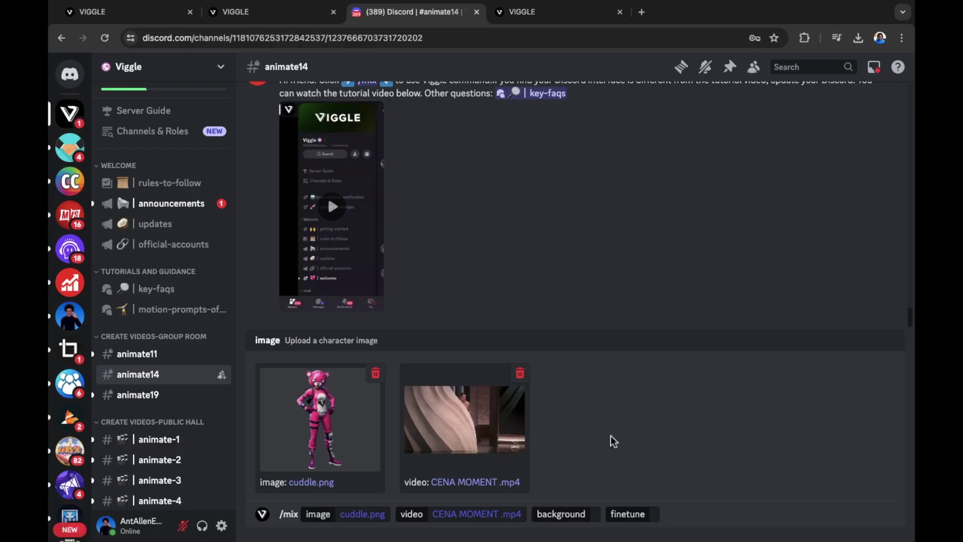
Set the mix background to Green and finetune Off, then send the command.
{"action": "left_click", "coordinate": [568, 519]}
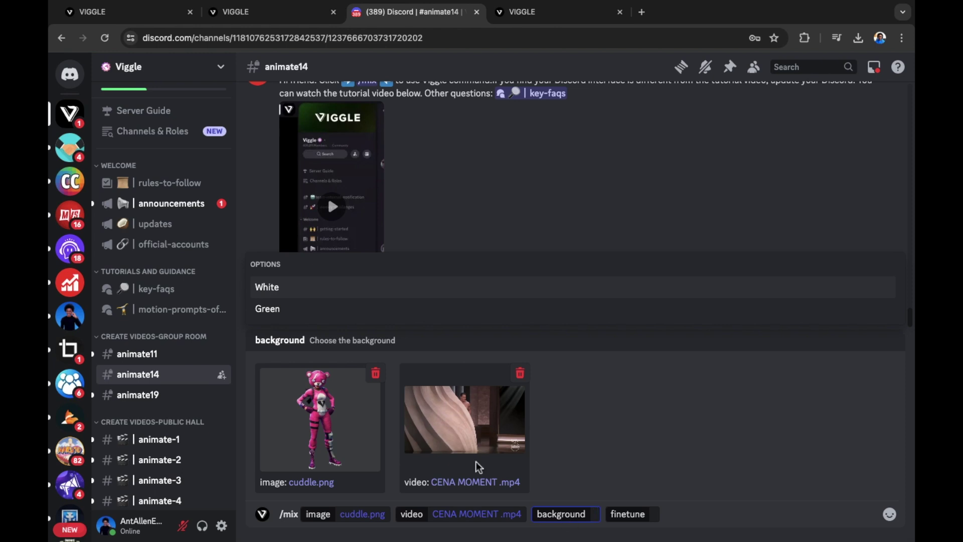
{"action": "left_click", "coordinate": [304, 318]}
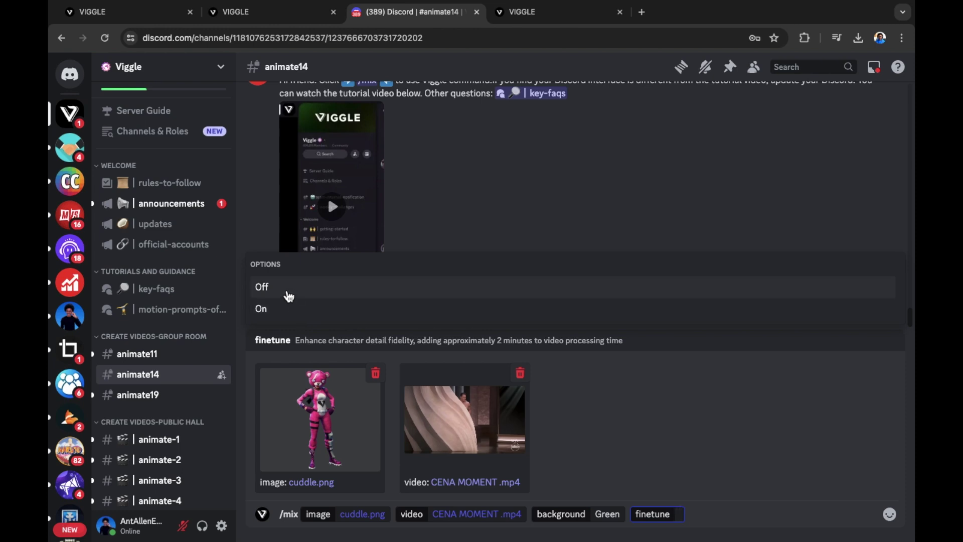
{"action": "left_click", "coordinate": [288, 295]}
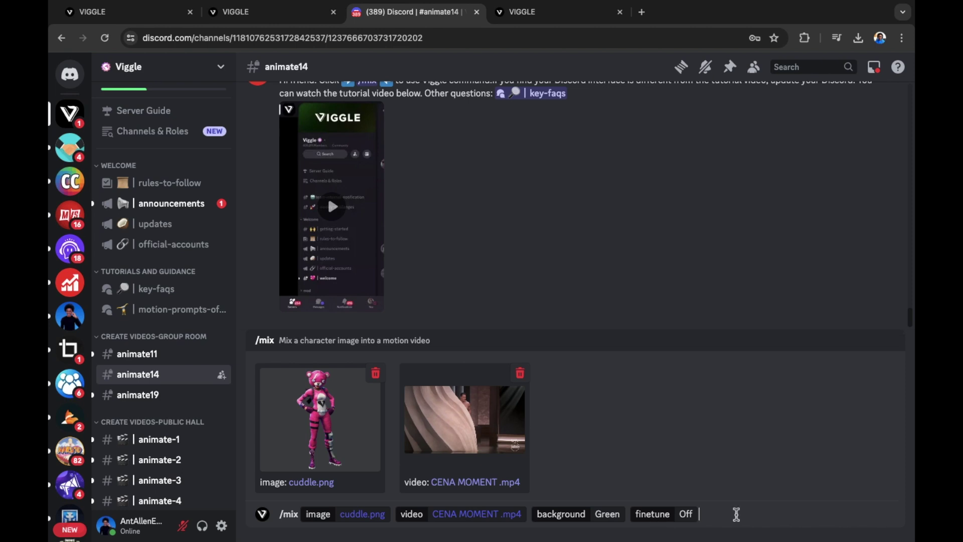
{"action": "key", "text": "Return"}
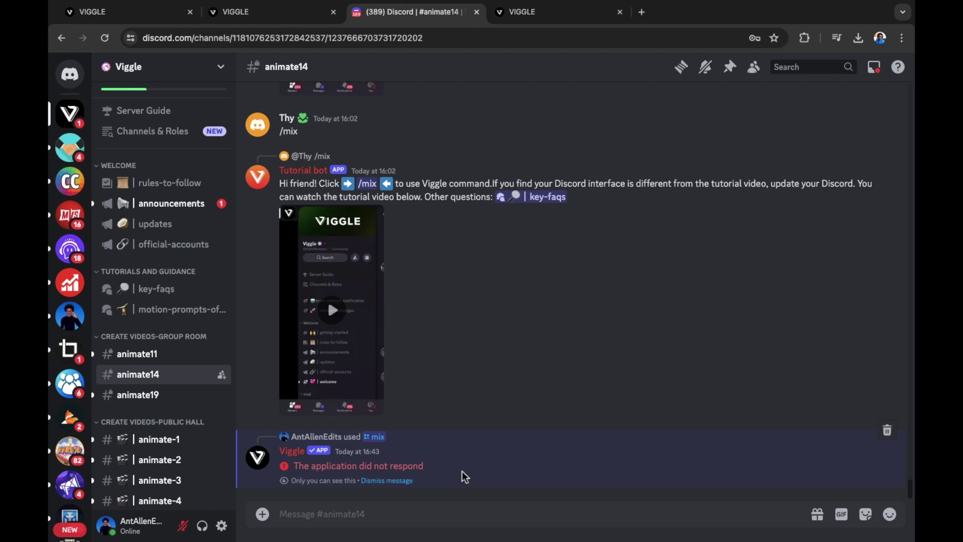
Open the animate11 channel under Create Videos-Group Room.
{"action": "left_click", "coordinate": [172, 359]}
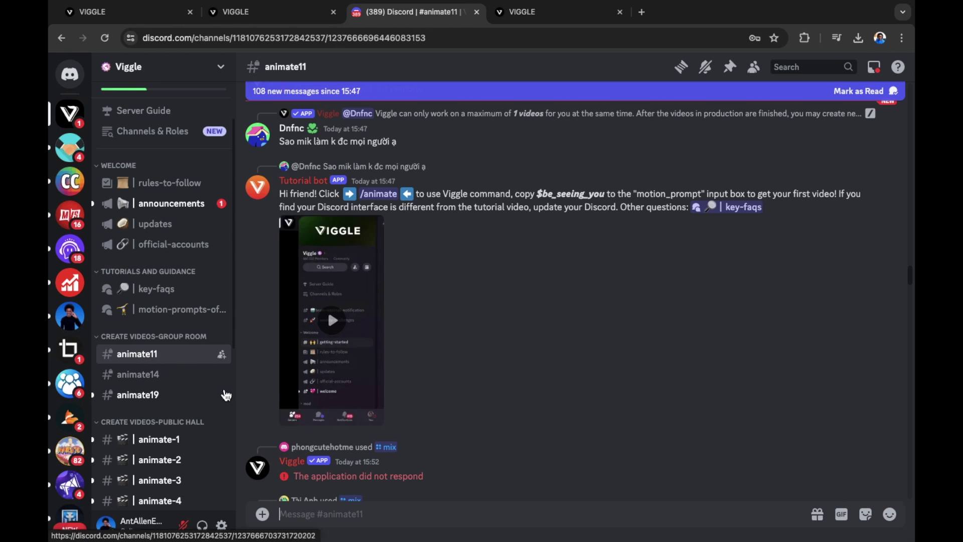
Type a slash in animate11's message box to list Viggle's /animate, /mix and /setting commands.
{"action": "type", "text": "/"}
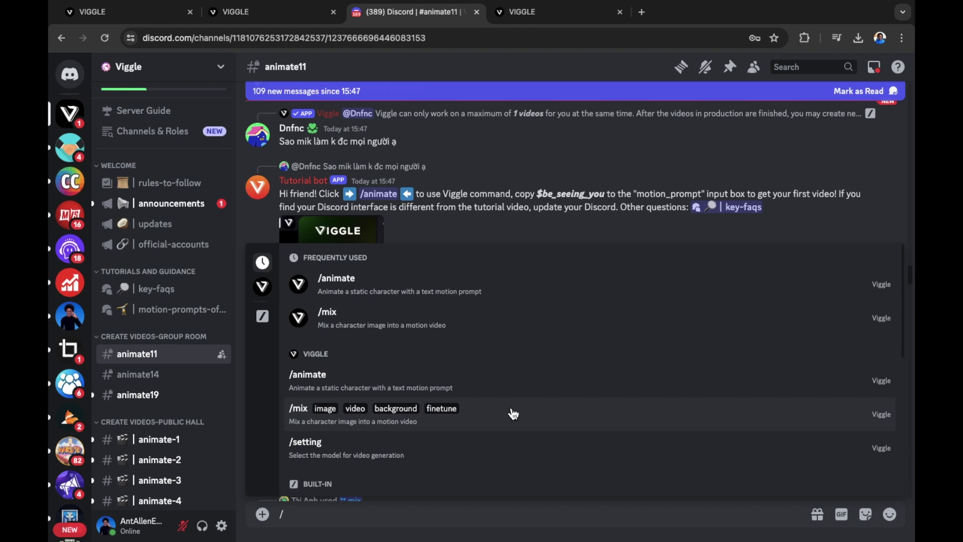
Pick /mix and attach Tom Cruise Image .png as character and SUIT UP READY .mp4 as video.
{"action": "left_click", "coordinate": [334, 331]}
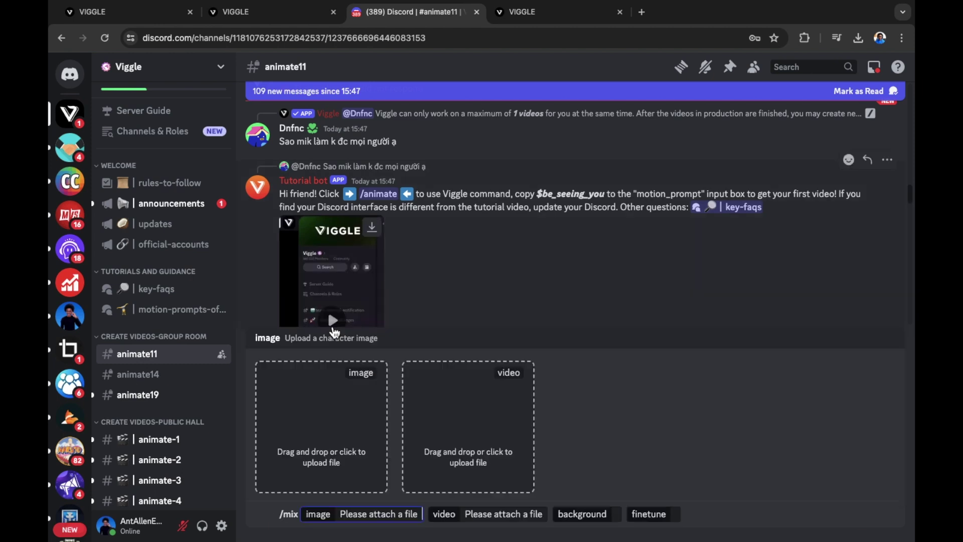
{"action": "left_click", "coordinate": [320, 443]}
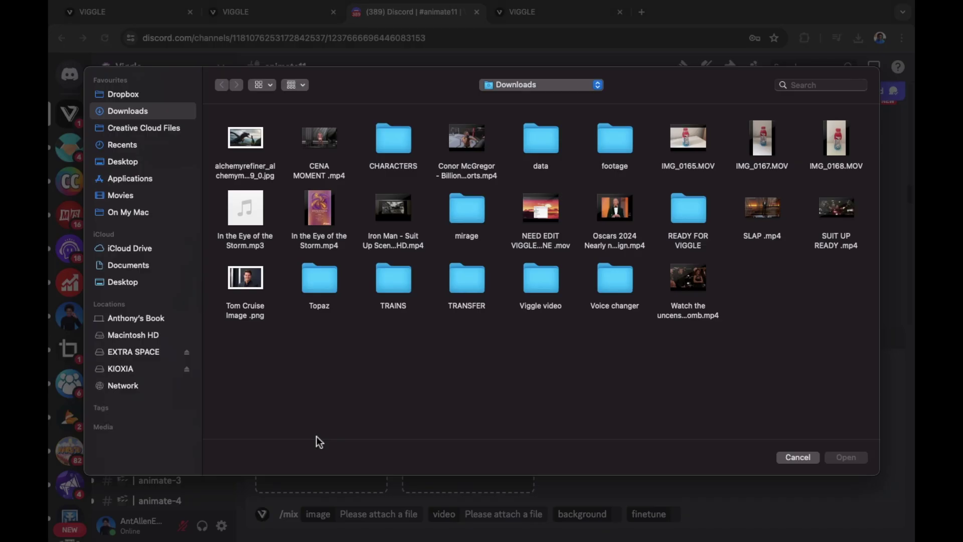
{"action": "double_click", "coordinate": [245, 281]}
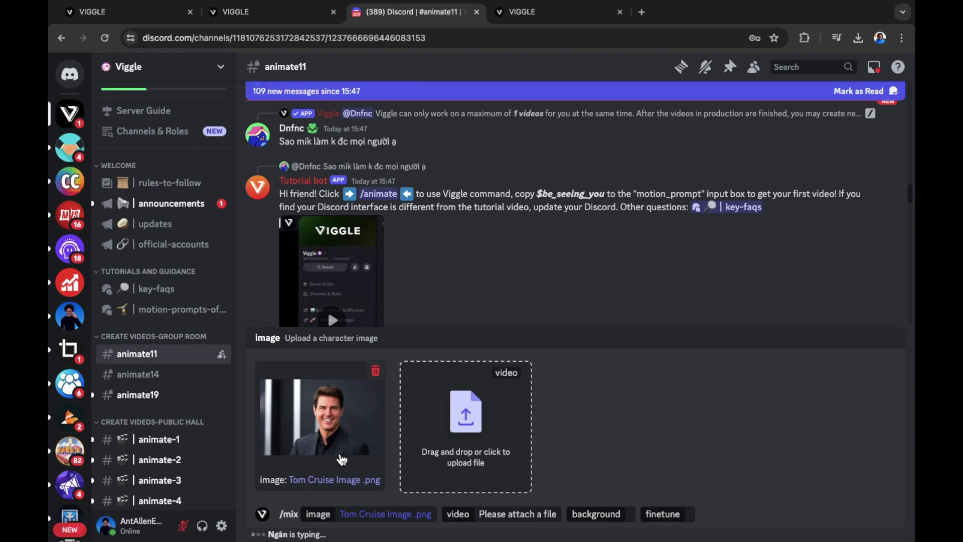
{"action": "left_click", "coordinate": [474, 428]}
{"action": "double_click", "coordinate": [825, 216]}
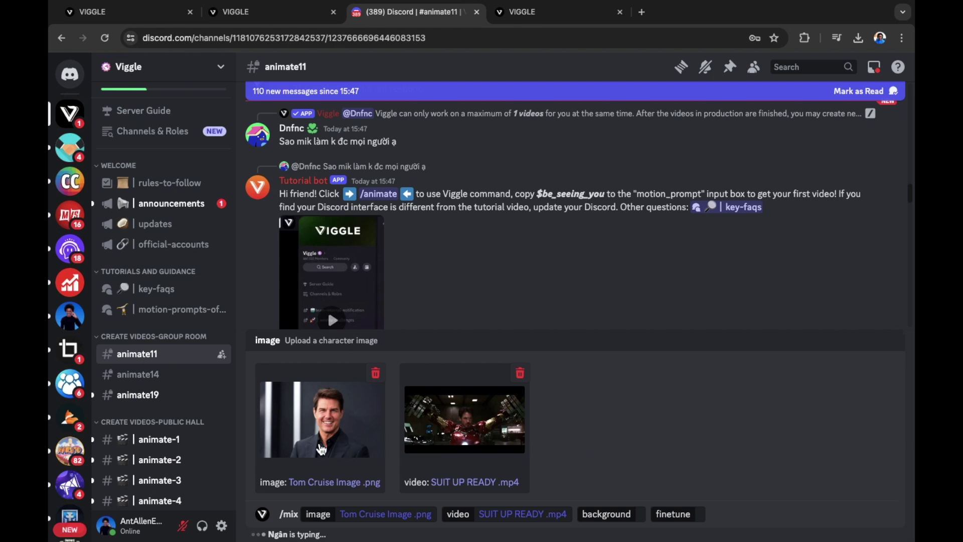
Choose a Green background and finetune Off, then submit the Tom Cruise /mix command.
{"action": "left_click", "coordinate": [636, 518]}
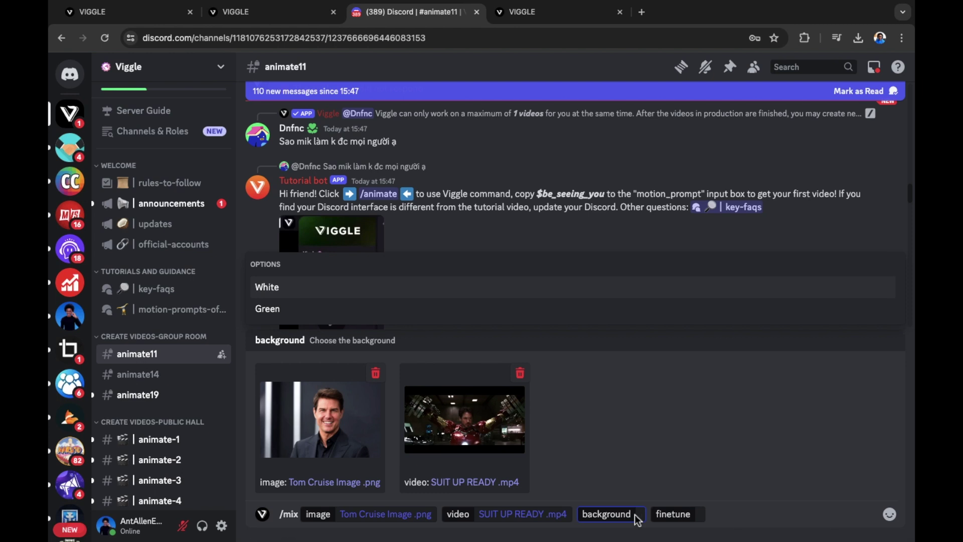
{"action": "left_click", "coordinate": [279, 311]}
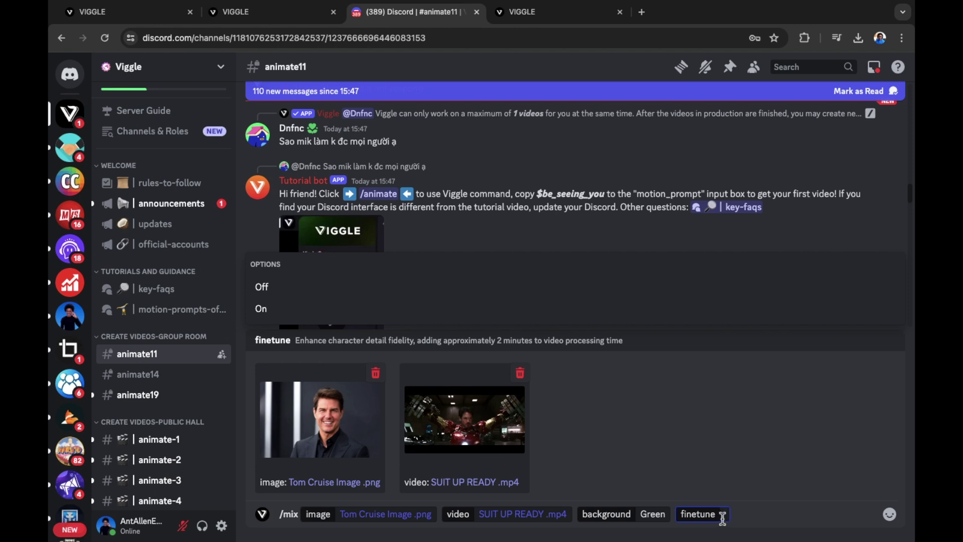
{"action": "left_click", "coordinate": [290, 295]}
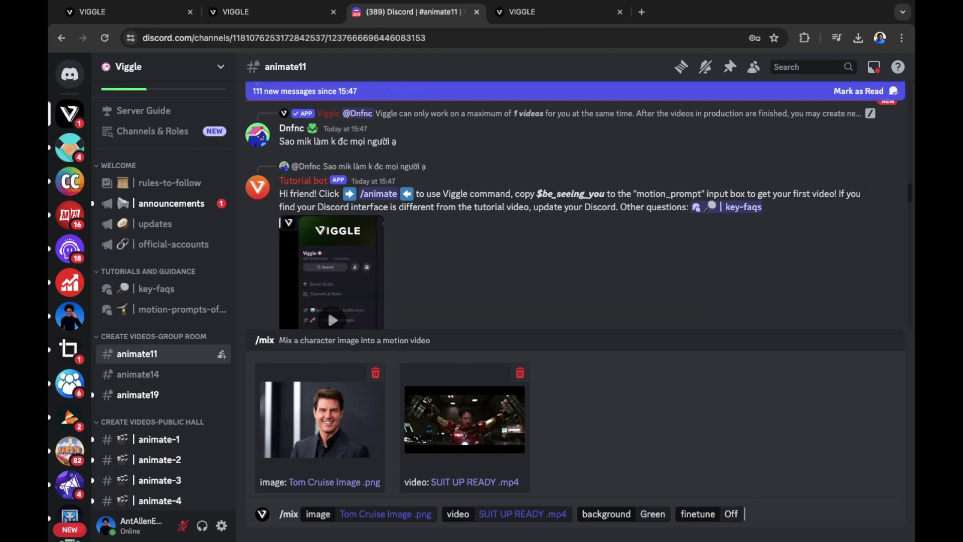
{"action": "key", "text": "Return"}
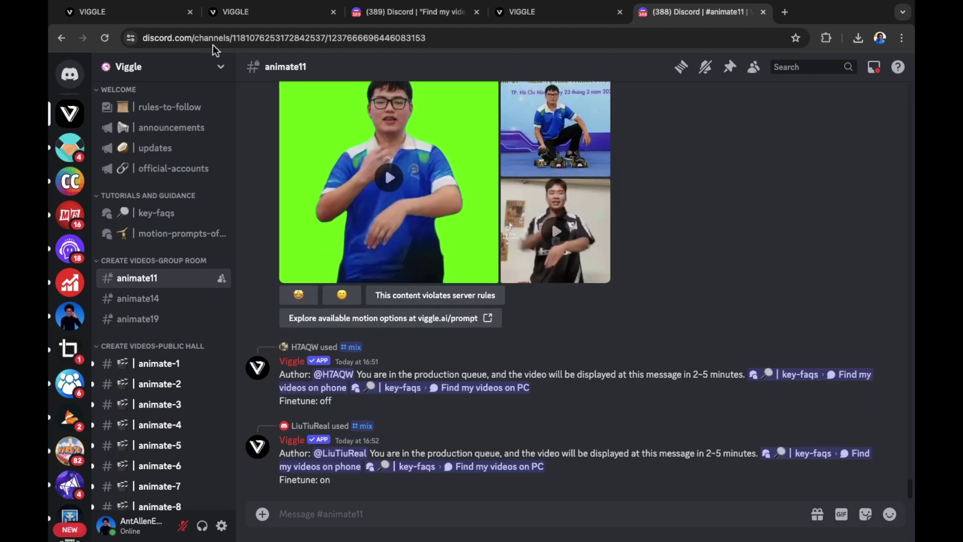
Start a Discord /animate command with picture of me for viggle_1.4.1.png as the image.
{"action": "type", "text": "/"}
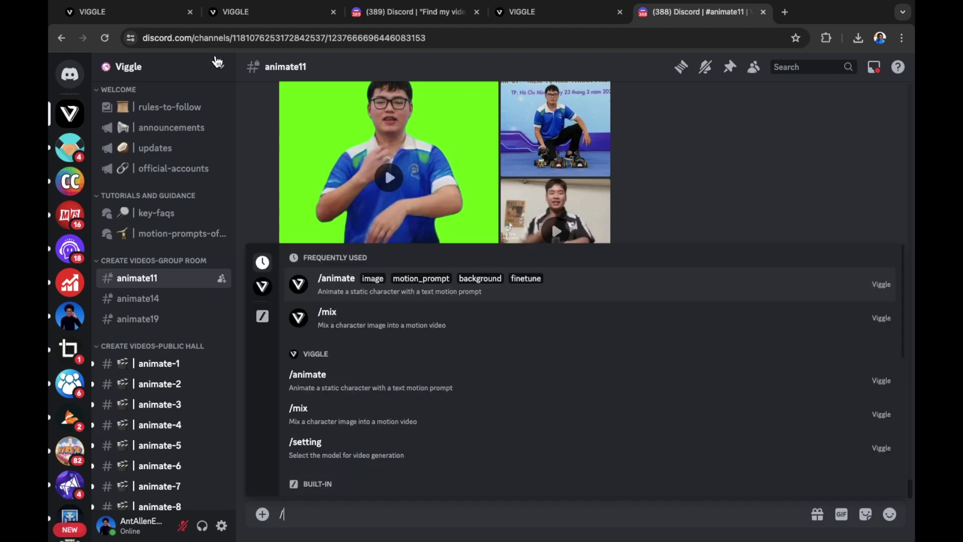
{"action": "left_click", "coordinate": [353, 294]}
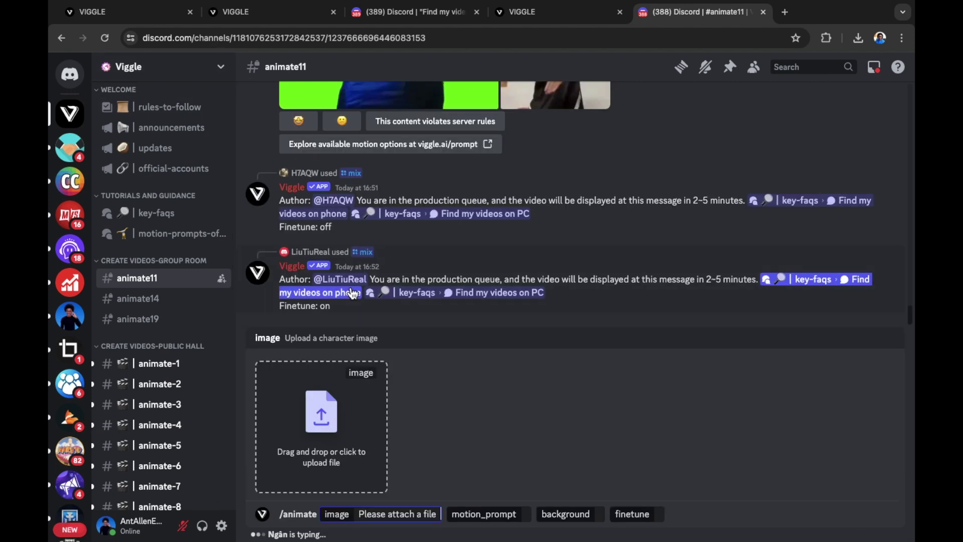
{"action": "left_click", "coordinate": [323, 435]}
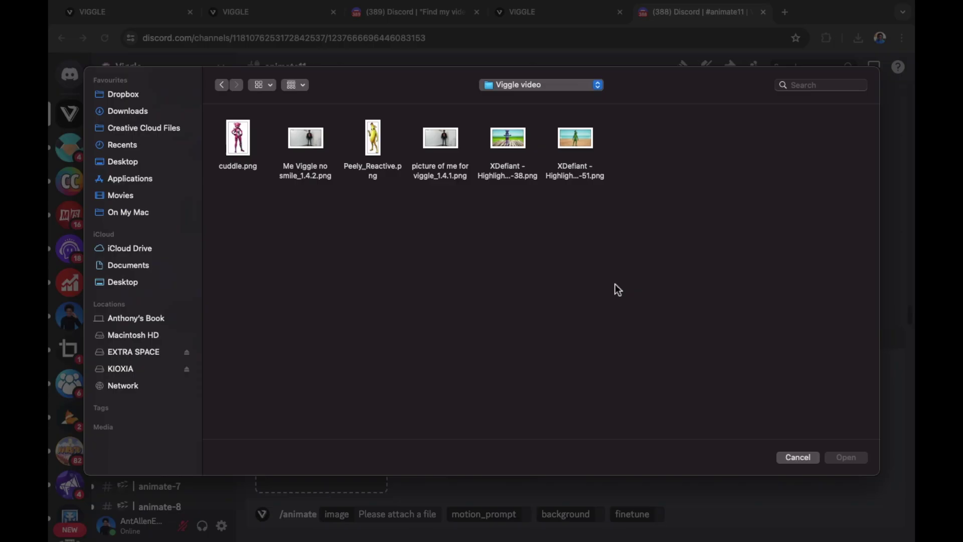
{"action": "double_click", "coordinate": [454, 143]}
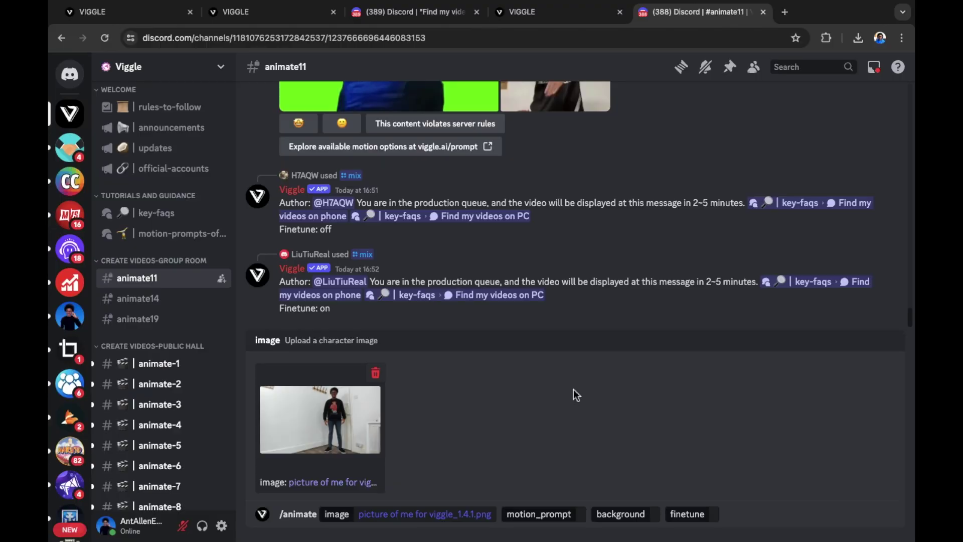
{"action": "left_click", "coordinate": [541, 513]}
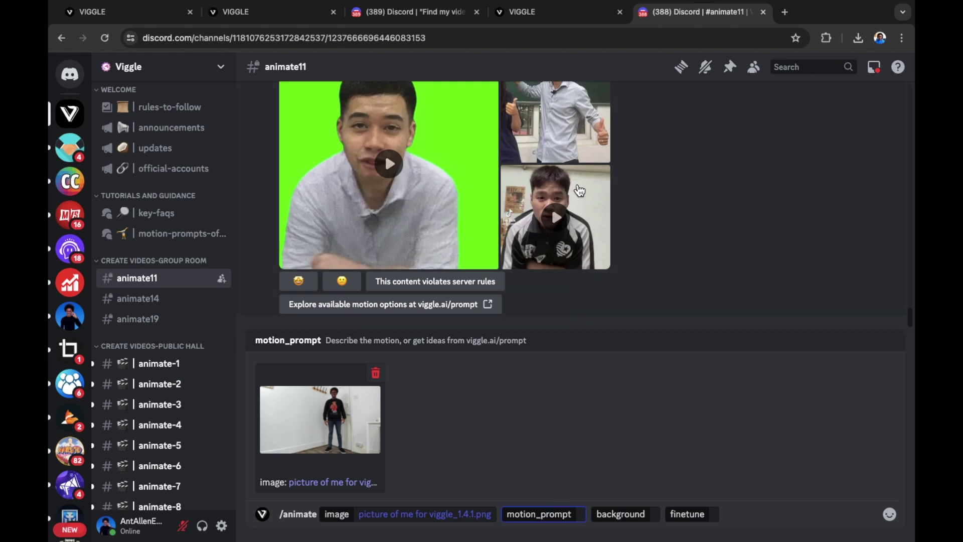
Search Viggle AI motion templates for 'connor mcgregor', then refine with 'strut'.
{"action": "left_click", "coordinate": [553, 17]}
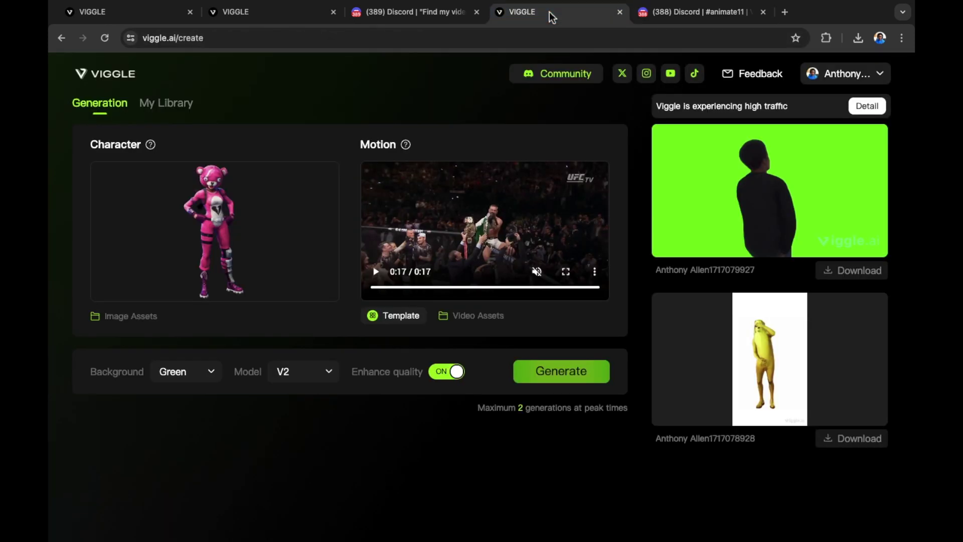
{"action": "left_click", "coordinate": [266, 7]}
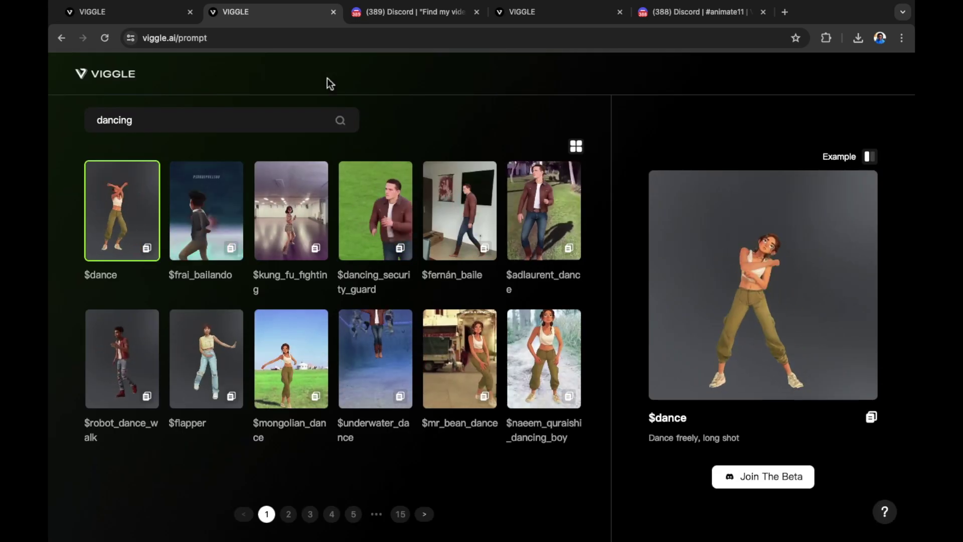
{"action": "left_click_drag", "start_coordinate": [93, 120], "coordinate": [157, 116]}
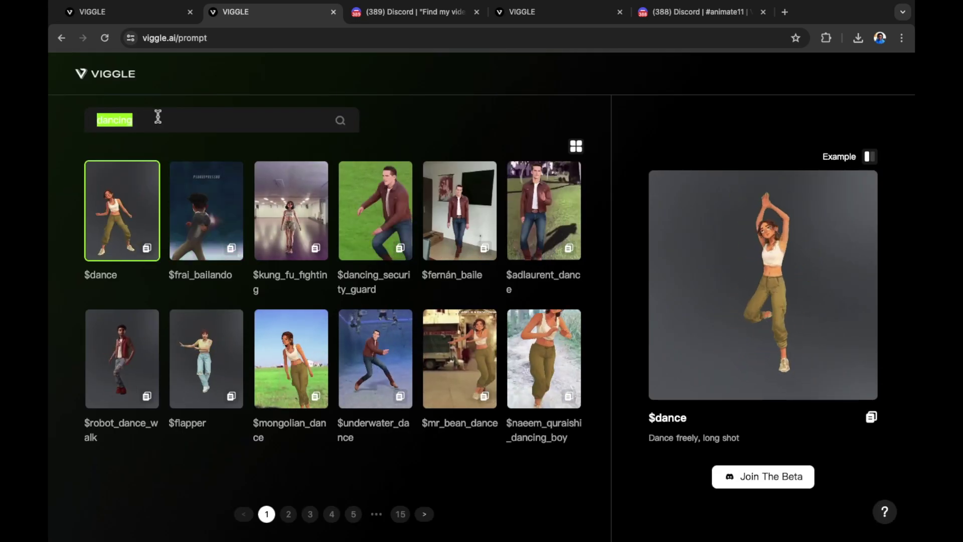
{"action": "type", "text": "connor"}
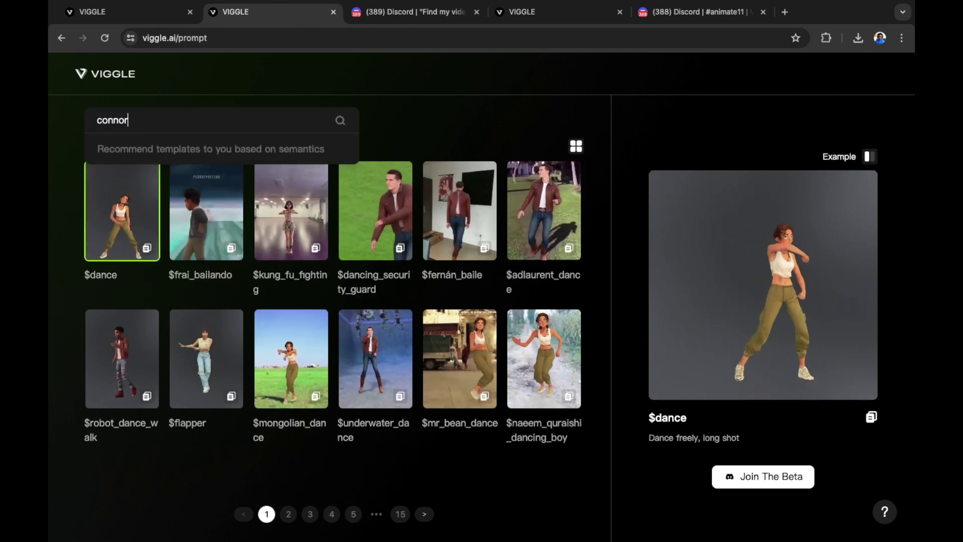
{"action": "type", "text": " mcgregor"}
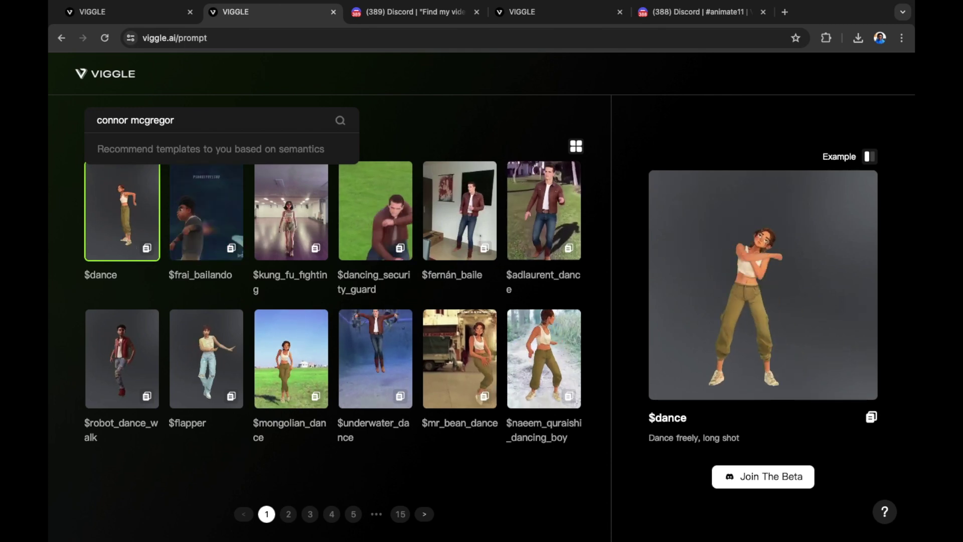
{"action": "key", "text": "Return"}
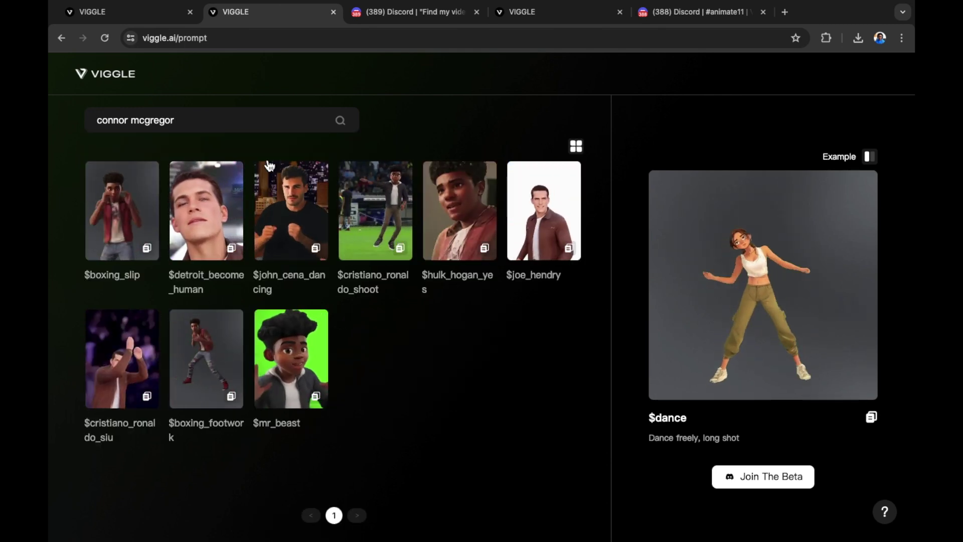
{"action": "left_click", "coordinate": [211, 125]}
{"action": "type", "text": "s"}
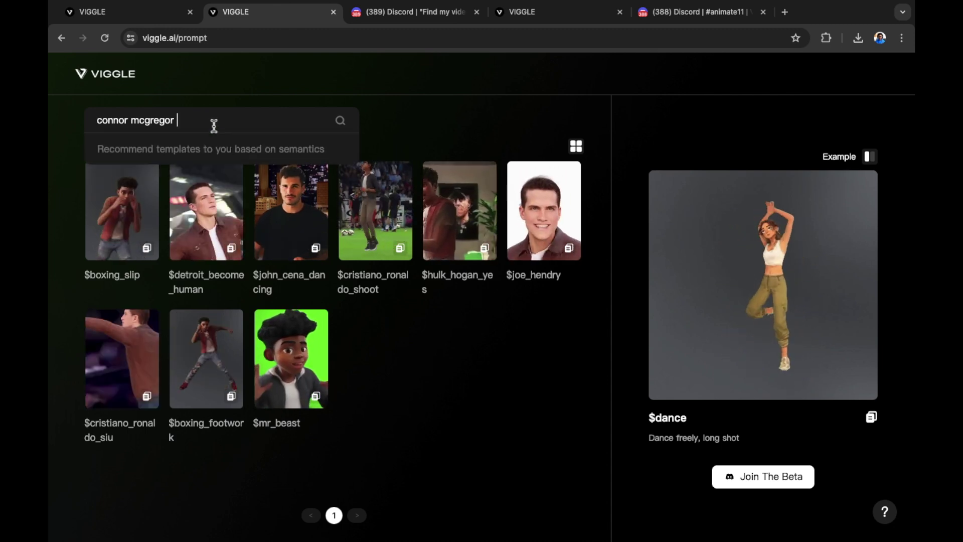
{"action": "type", "text": "trut"}
{"action": "key", "text": "Return"}
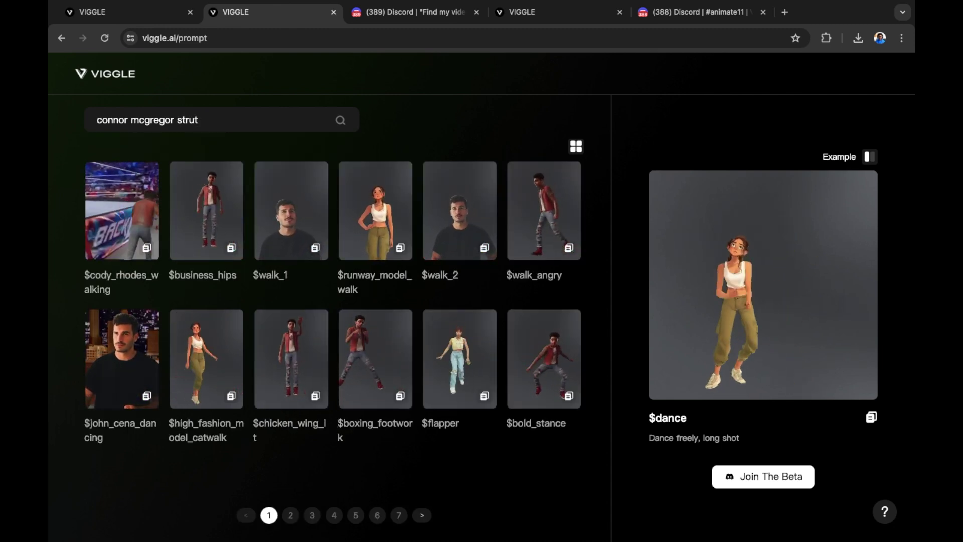
Copy the $lil_yachty_stage_entrance motion prompt from results page 2 and return to Discord.
{"action": "left_click", "coordinate": [140, 120]}
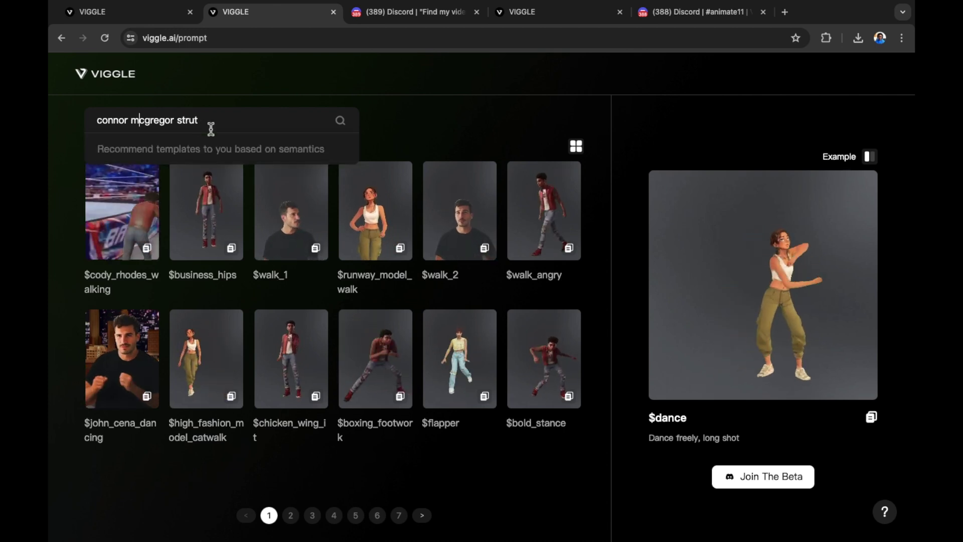
{"action": "left_click", "coordinate": [291, 517]}
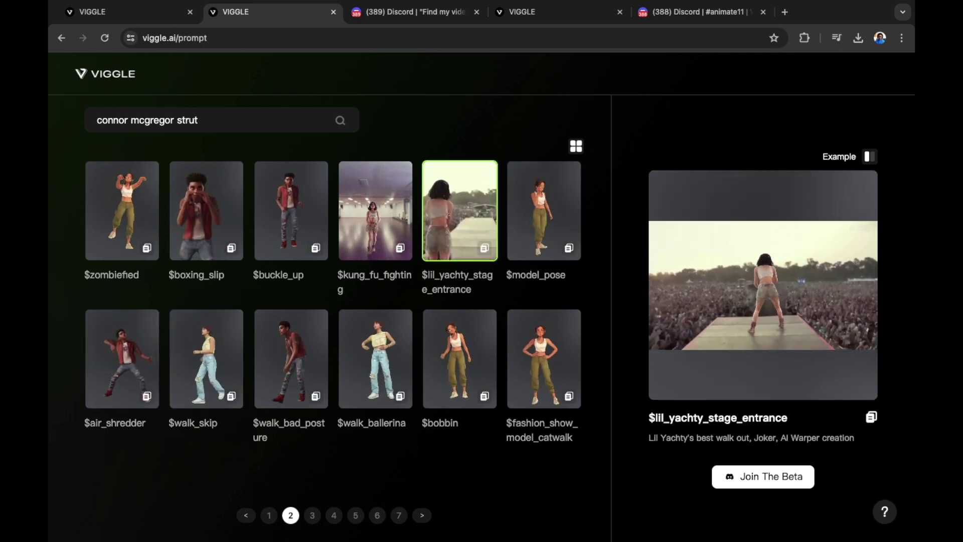
{"action": "mouse_move", "coordinate": [778, 345]}
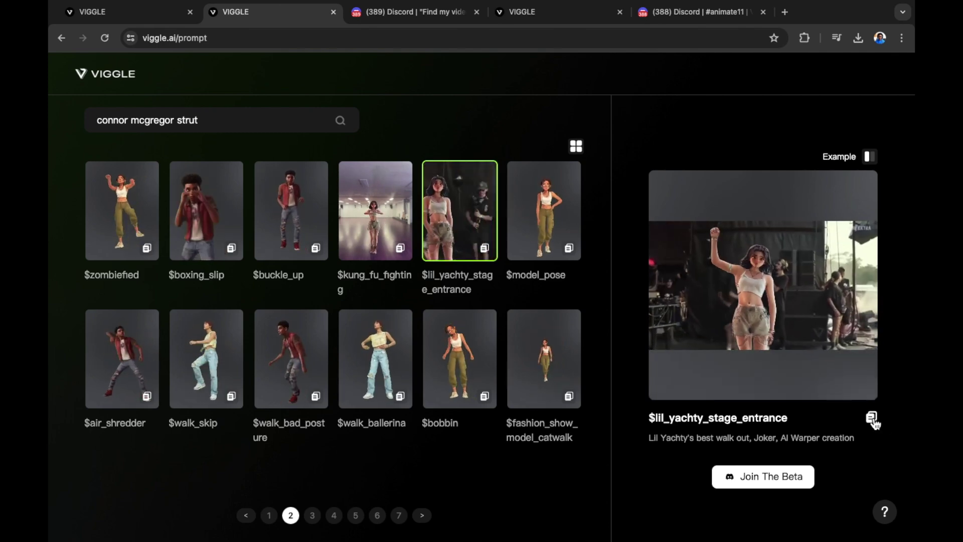
{"action": "left_click", "coordinate": [872, 421]}
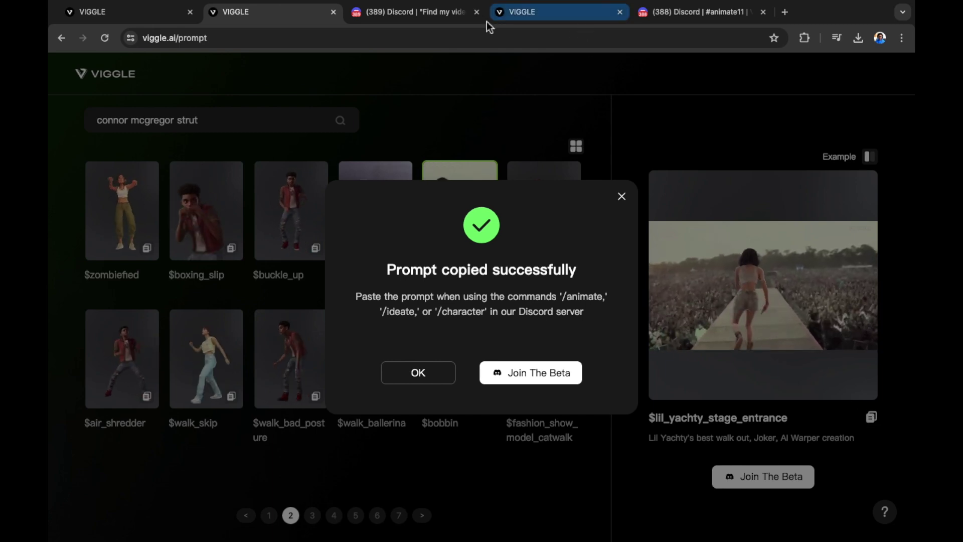
{"action": "key", "text": "super+5"}
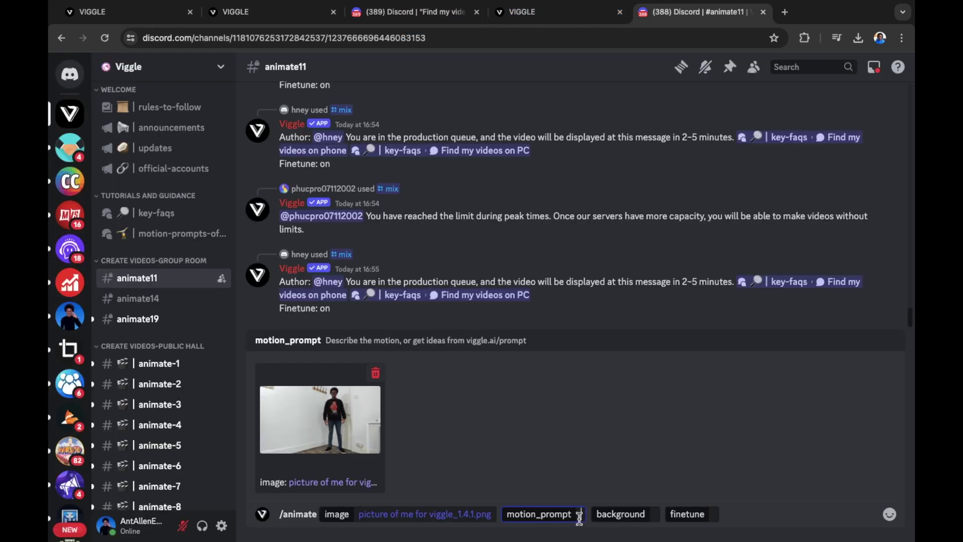
Submit /animate with the pasted $lil_yachty_stage_entrance prompt, background 'From template' and finetune 'On'.
{"action": "key", "text": "super+v"}
{"action": "left_click", "coordinate": [744, 519]}
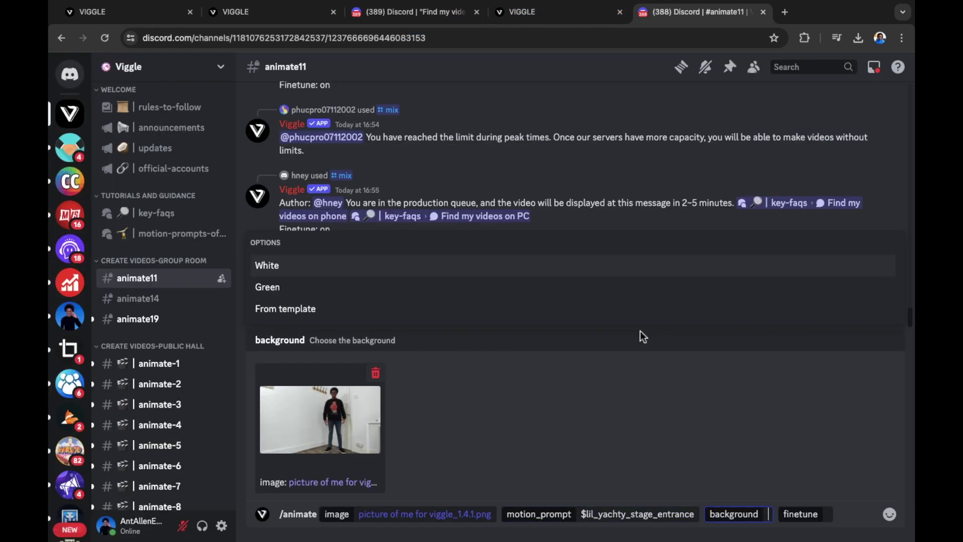
{"action": "left_click", "coordinate": [313, 311]}
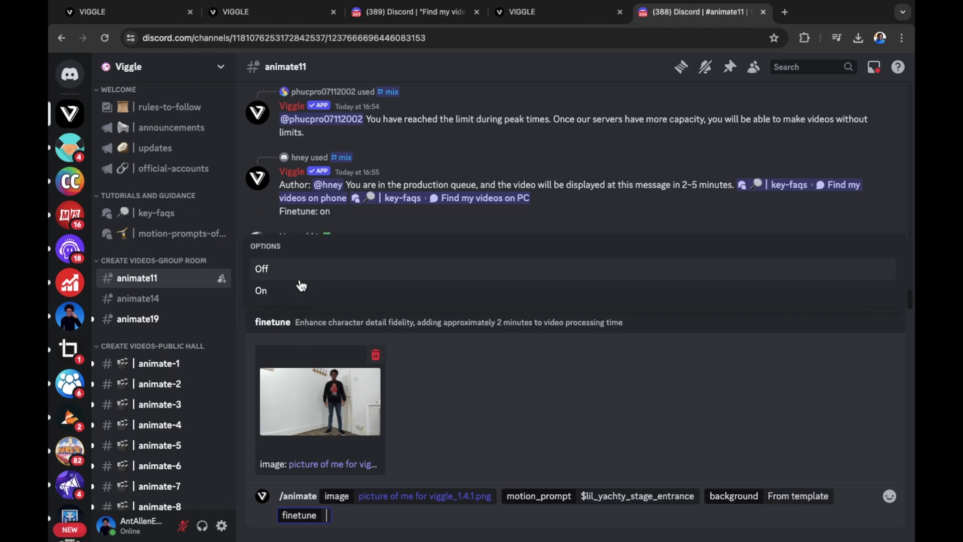
{"action": "left_click", "coordinate": [275, 297]}
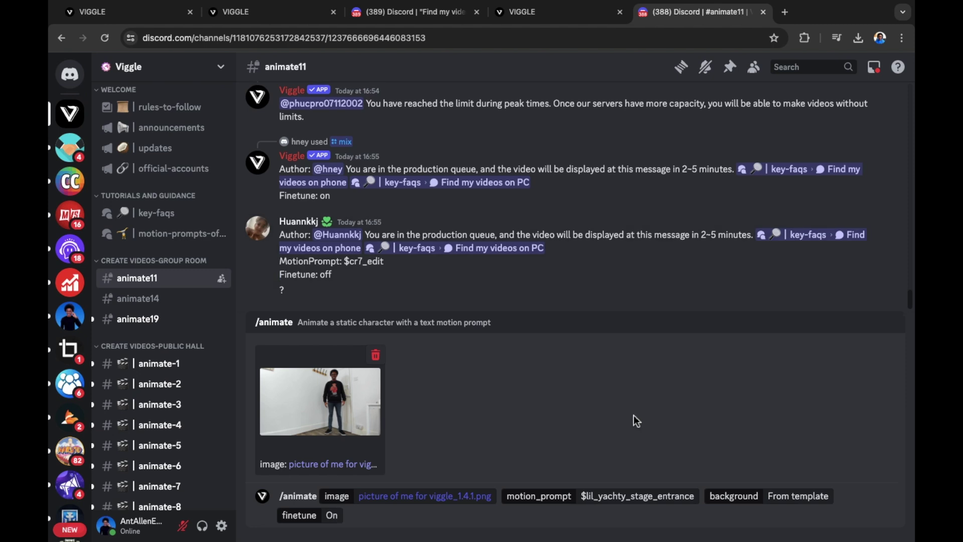
{"action": "key", "text": "Return"}
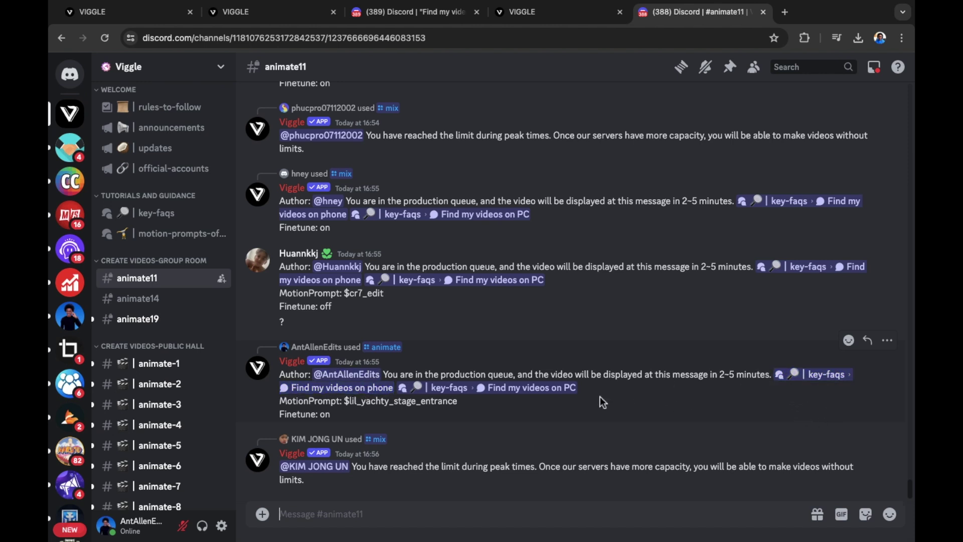
Read through the 'Find my videos on PC' guide.
{"action": "left_click", "coordinate": [545, 393]}
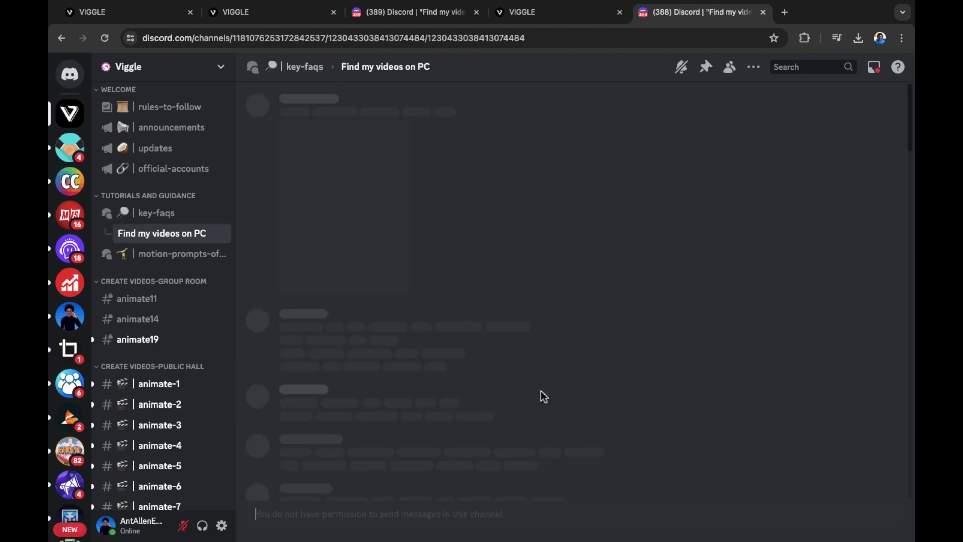
{"action": "scroll", "coordinate": [514, 368], "scroll_direction": "down", "scroll_amount": 2}
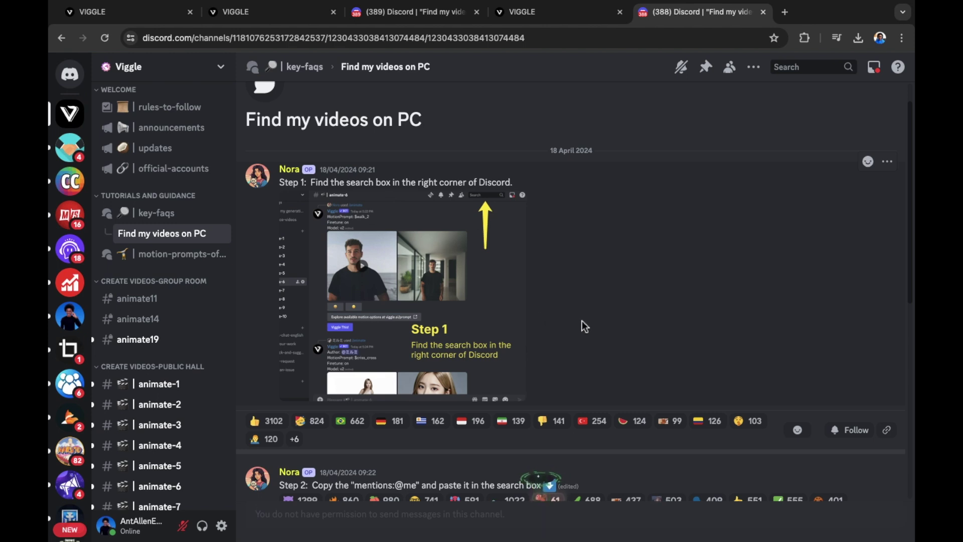
{"action": "scroll", "coordinate": [554, 336], "scroll_direction": "down", "scroll_amount": 1}
{"action": "scroll", "coordinate": [554, 336], "scroll_direction": "down", "scroll_amount": 1}
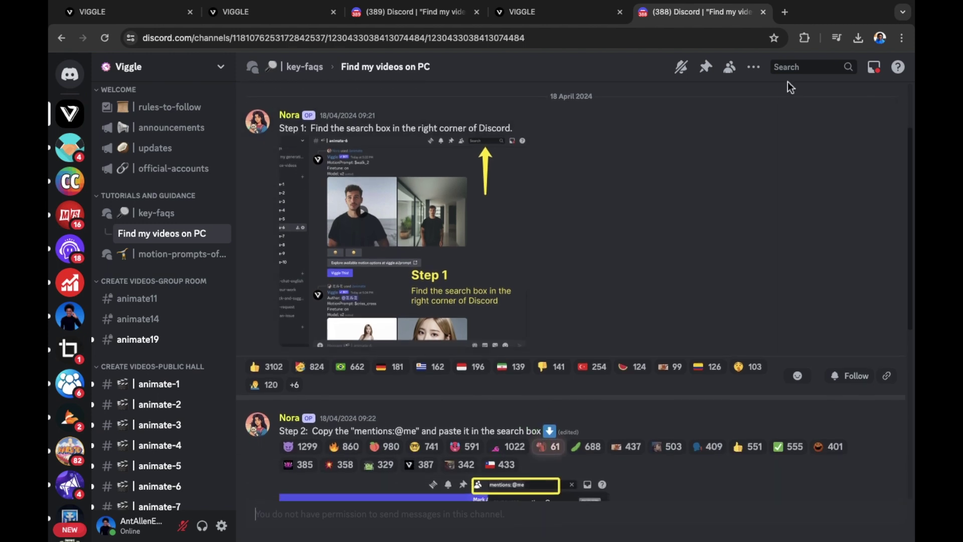
{"action": "scroll", "coordinate": [673, 230], "scroll_direction": "down", "scroll_amount": 3}
{"action": "scroll", "coordinate": [672, 231], "scroll_direction": "down", "scroll_amount": 1}
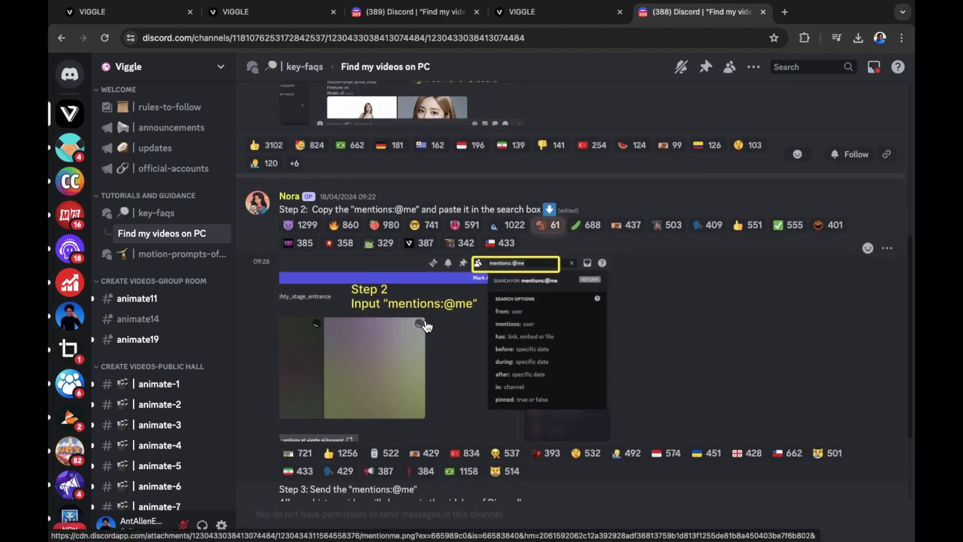
{"action": "left_click", "coordinate": [792, 66]}
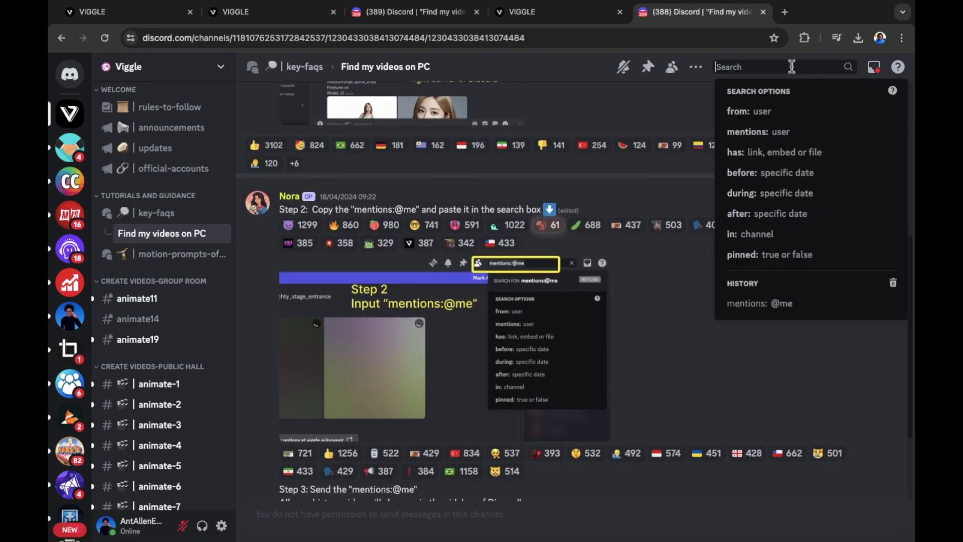
{"action": "left_click", "coordinate": [766, 139]}
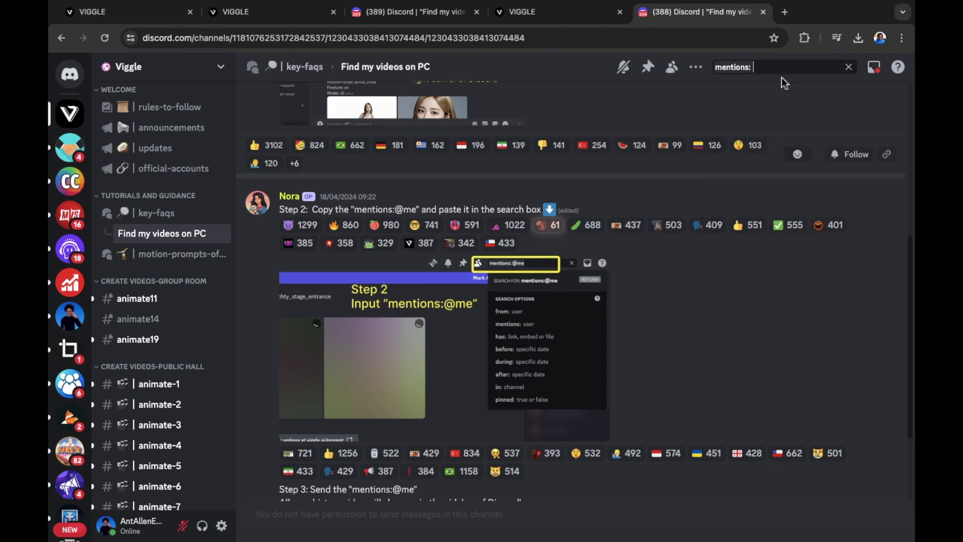
{"action": "type", "text": "@me"}
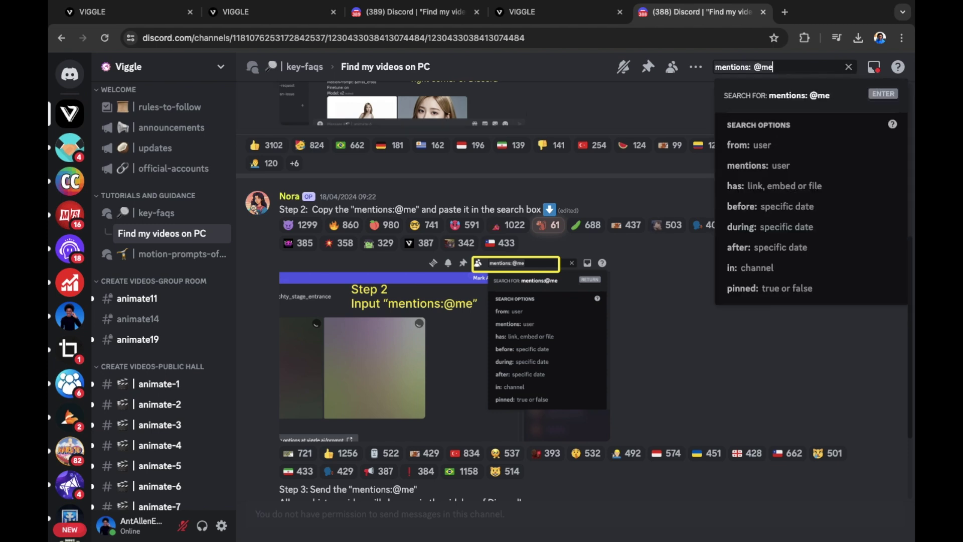
{"action": "key", "text": "Return"}
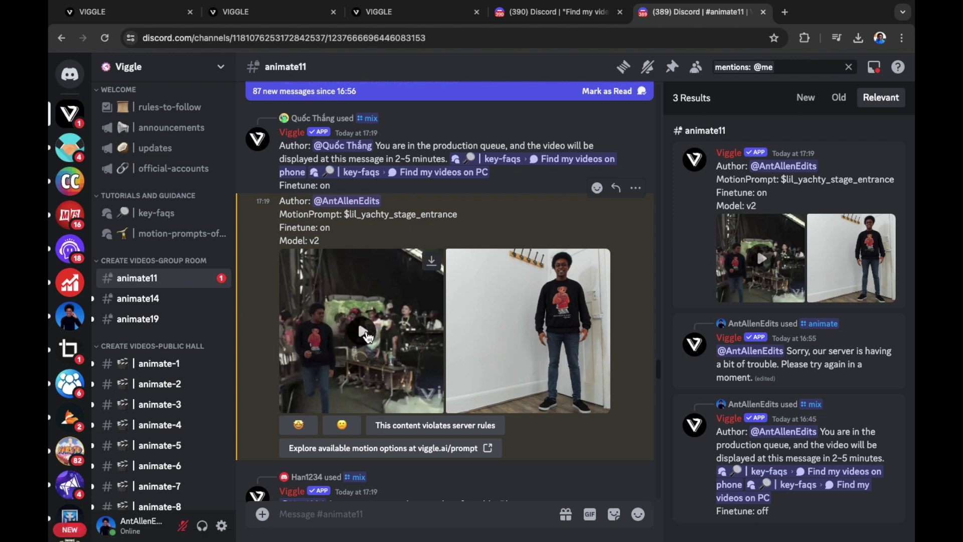
Play the finished $lil_yachty_stage_entrance animation from the search results.
{"action": "left_click", "coordinate": [365, 329]}
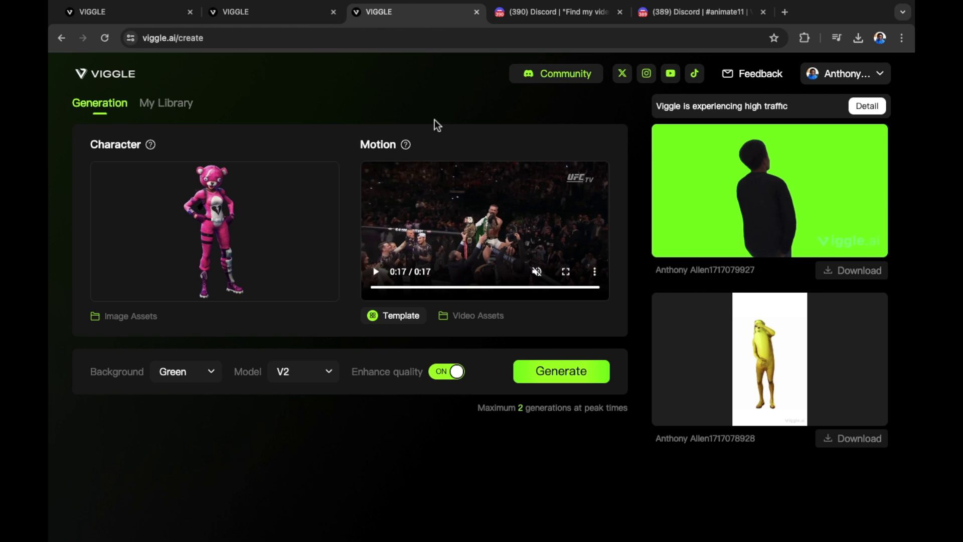
{"action": "mouse_move", "coordinate": [731, 244]}
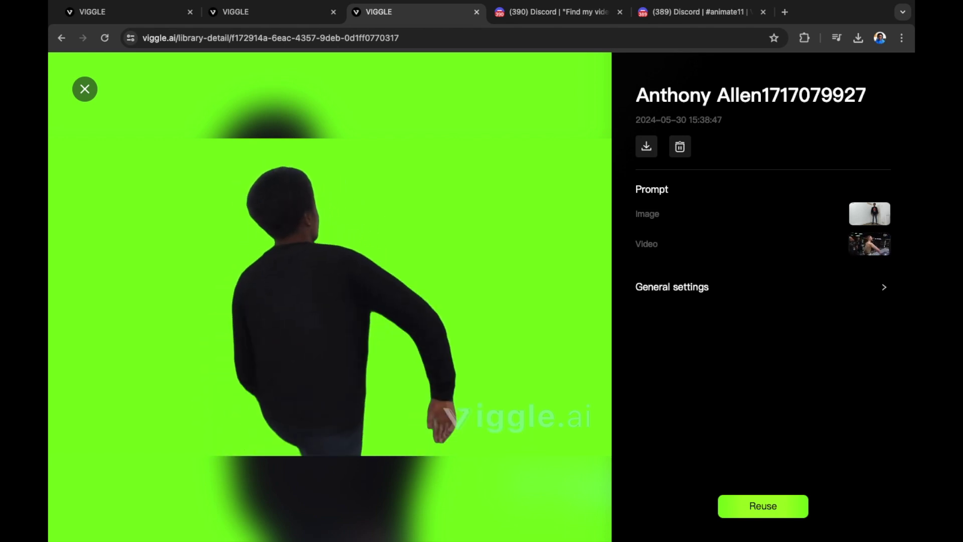
{"action": "key", "text": "Escape"}
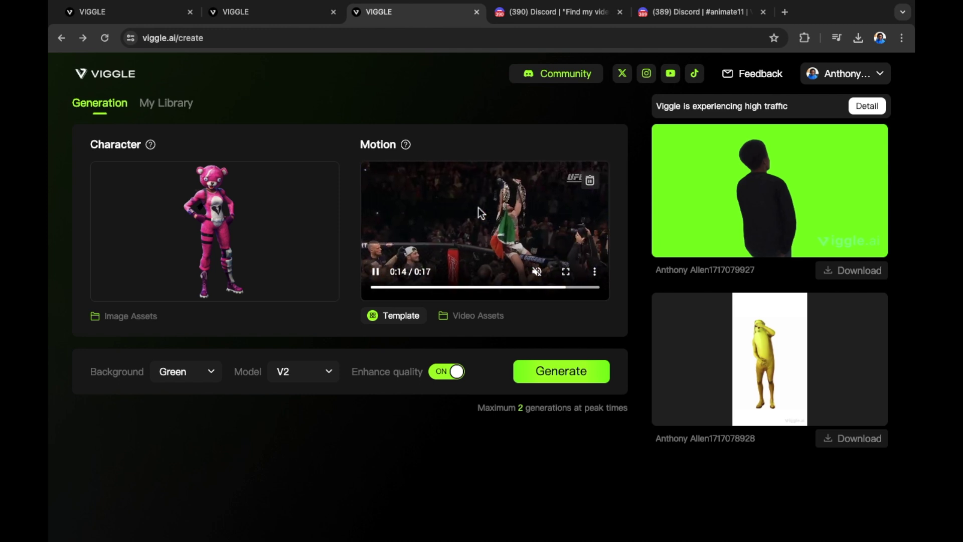
Open the banana-costume result's detail page in Viggle AI, then return to Discord.
{"action": "mouse_move", "coordinate": [714, 388]}
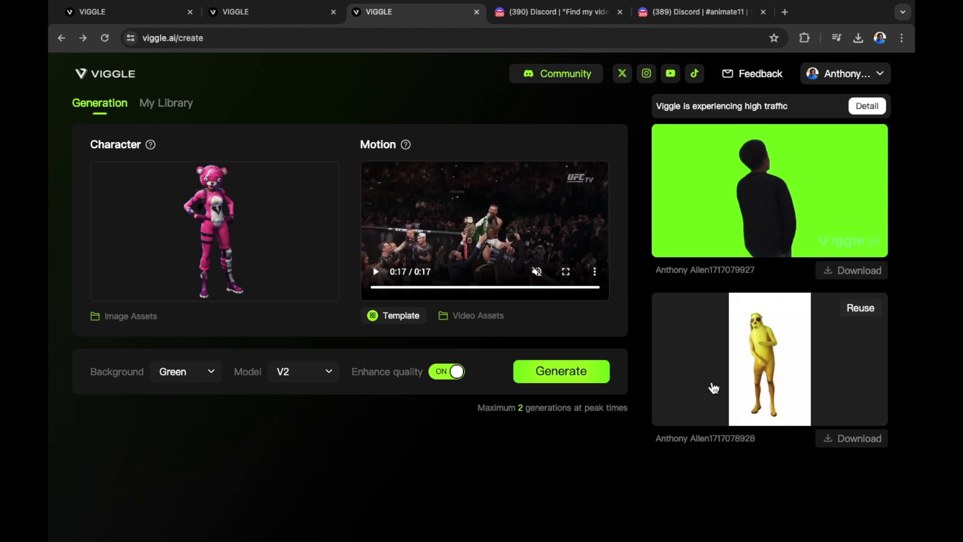
{"action": "left_click", "coordinate": [713, 387]}
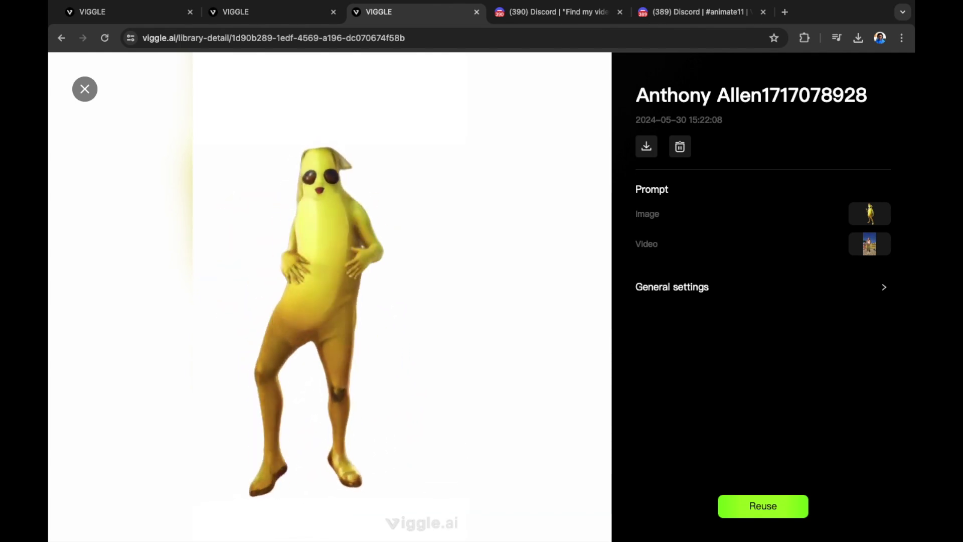
{"action": "key", "text": "super+5"}
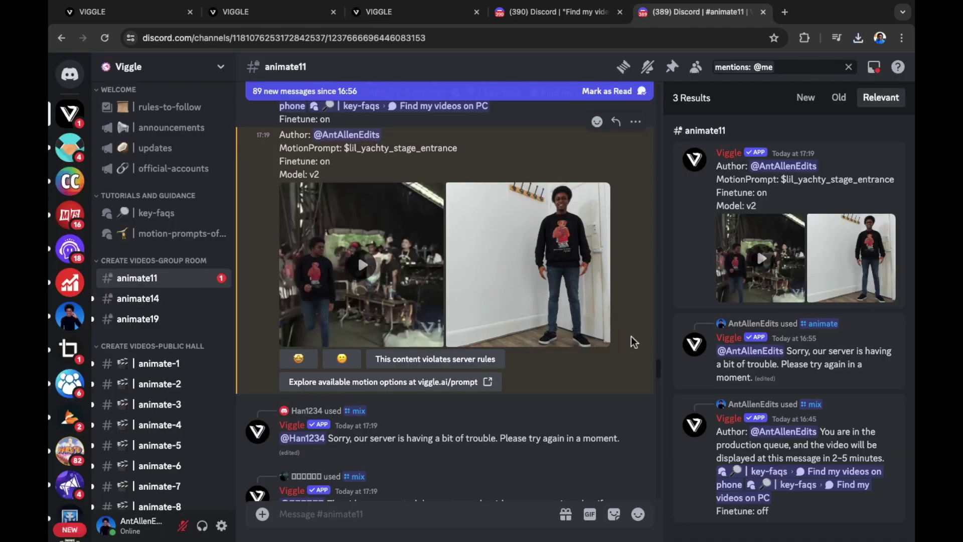